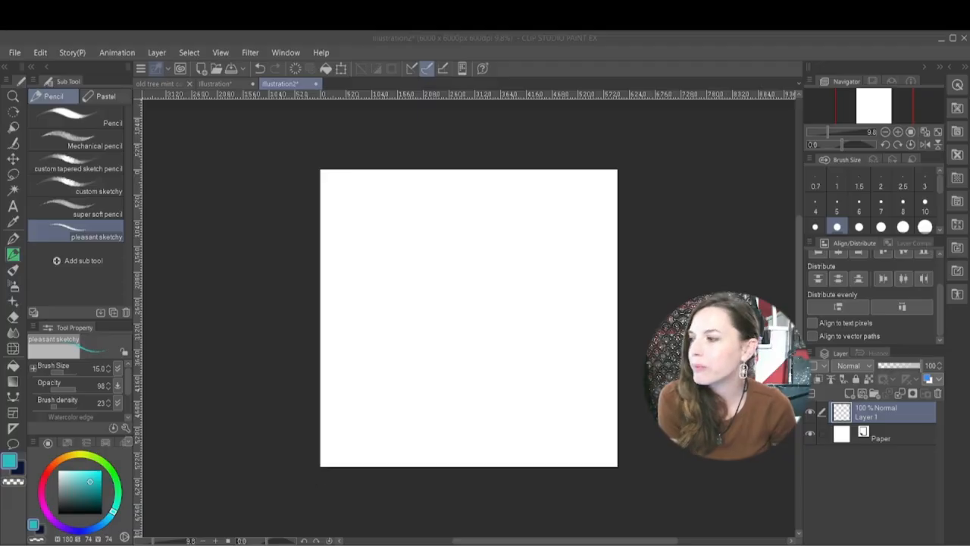
Step: Show the Timeline and enlarge it to make its tracks easier to see
left_click(265, 301)
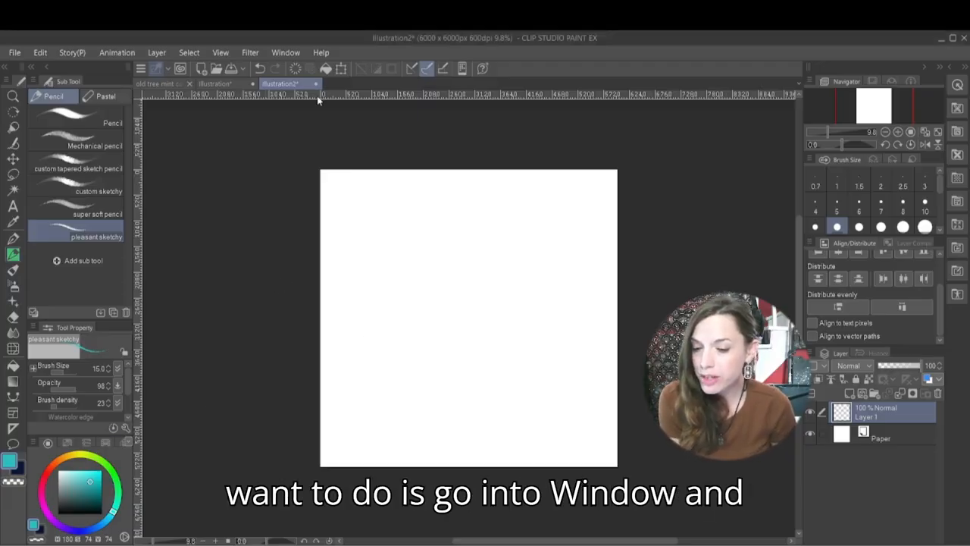
left_click(298, 56)
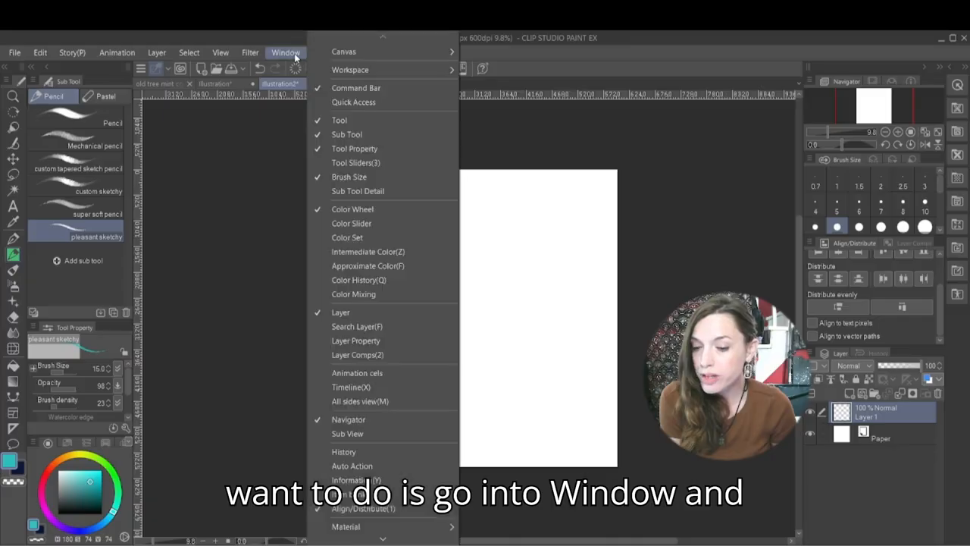
left_click(397, 391)
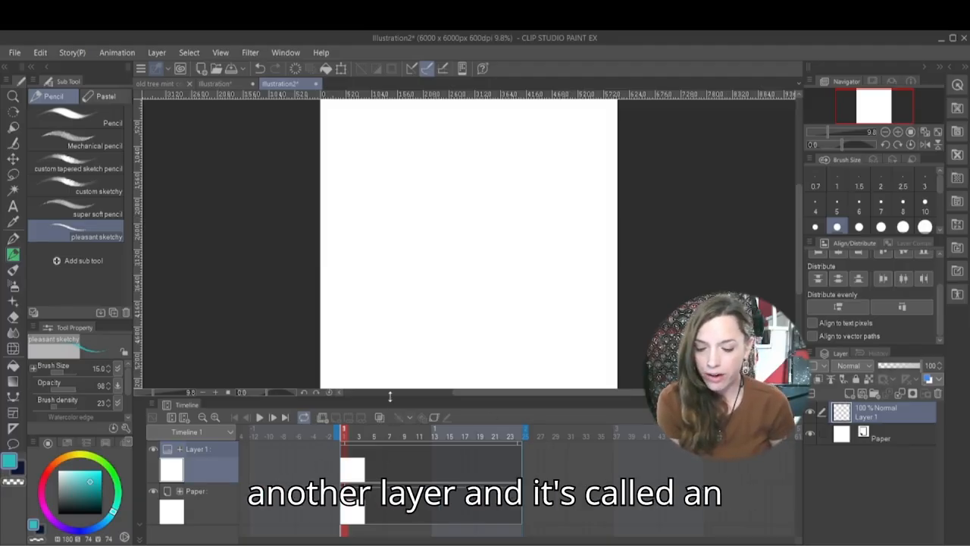
left_click_drag(390, 396, 391, 376)
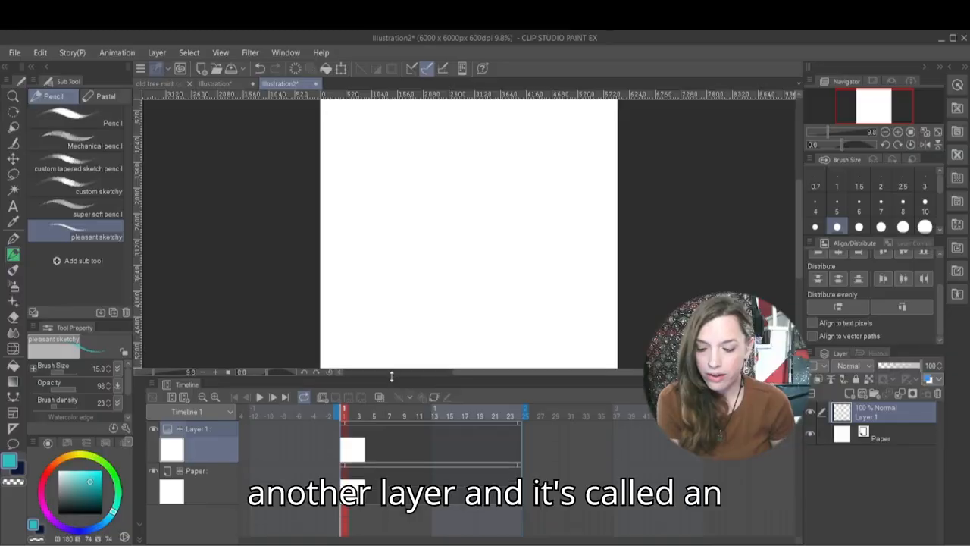
Step: Create a new animation folder and add its first animation cel at frame 1
left_click(322, 398)
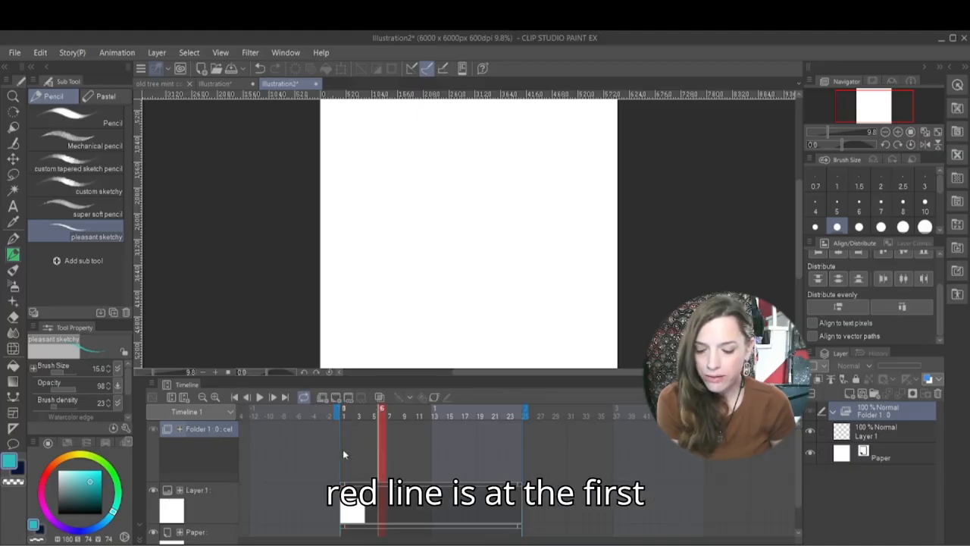
left_click(344, 421)
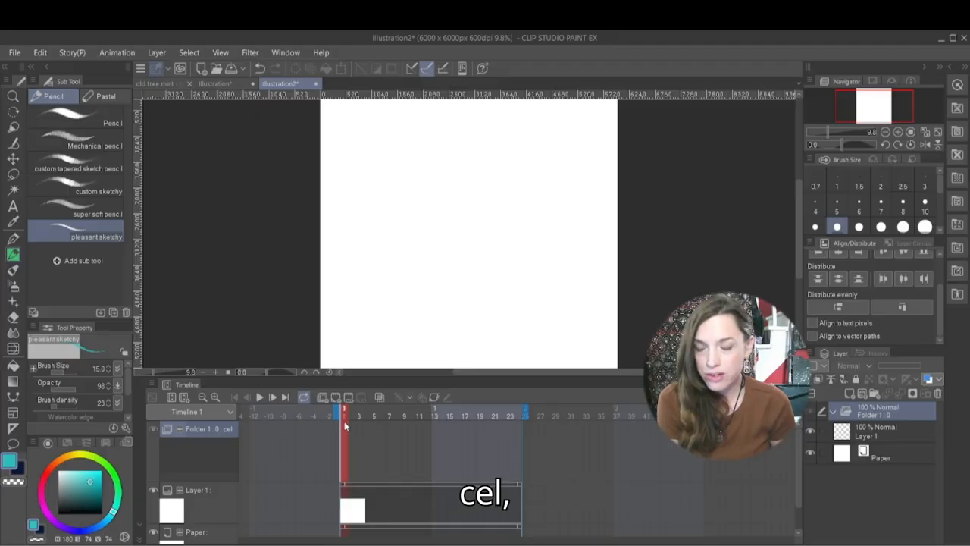
left_click(400, 448)
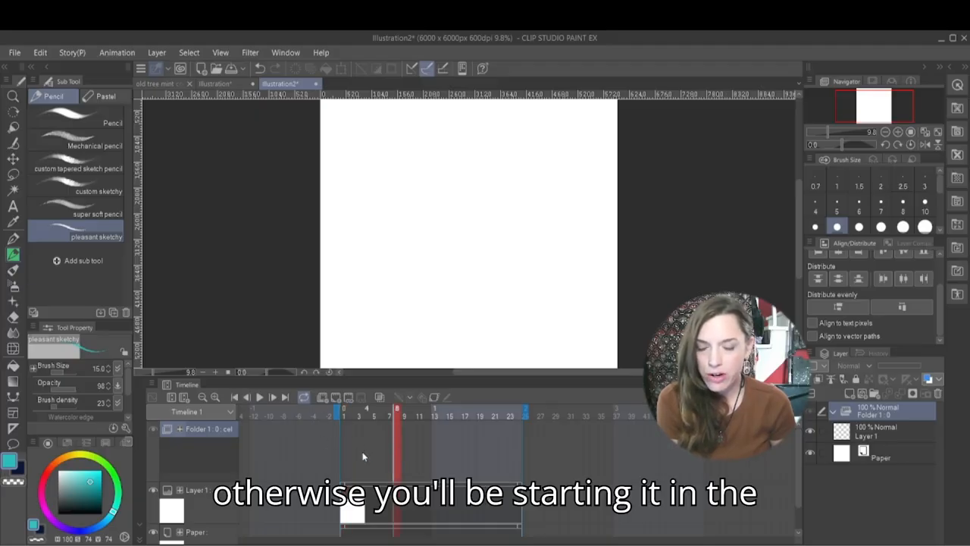
left_click(407, 442)
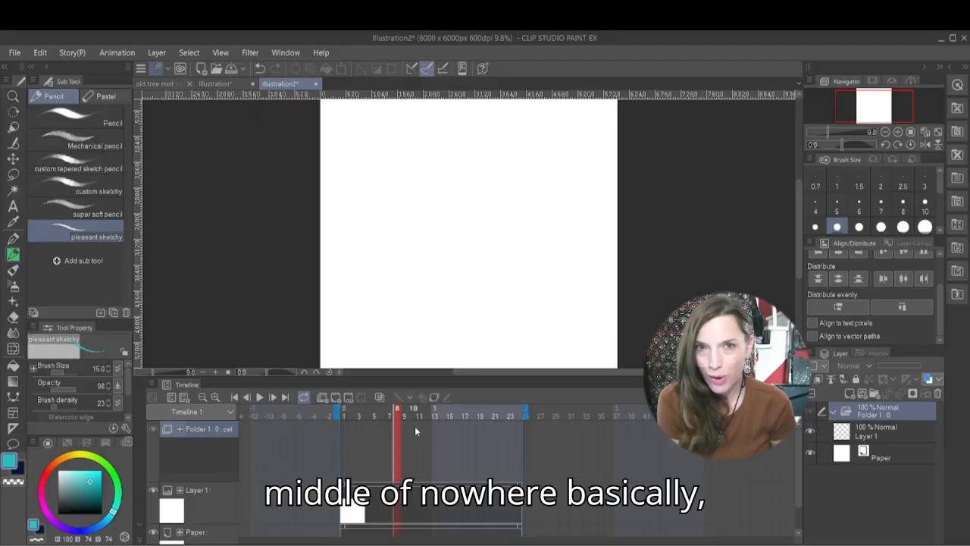
left_click(344, 432)
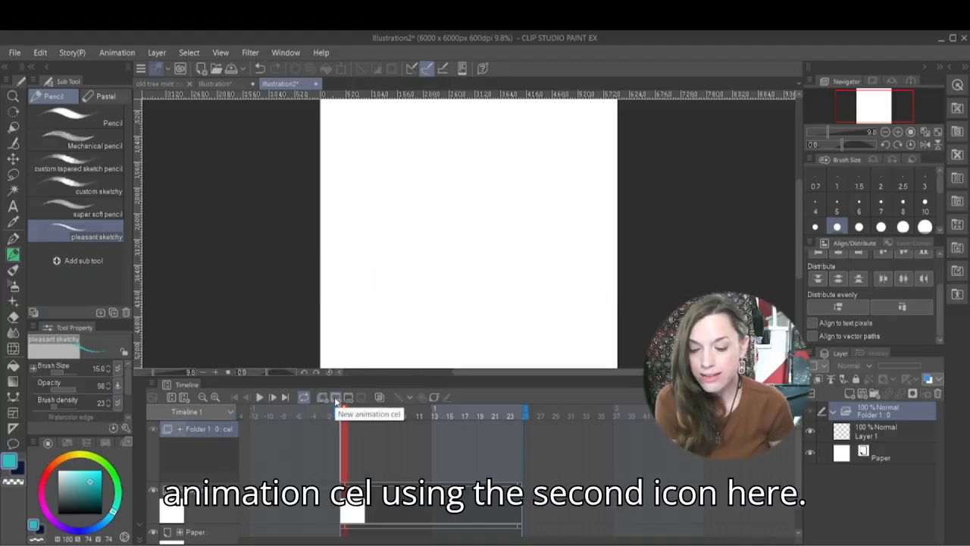
left_click(335, 398)
left_click(355, 458)
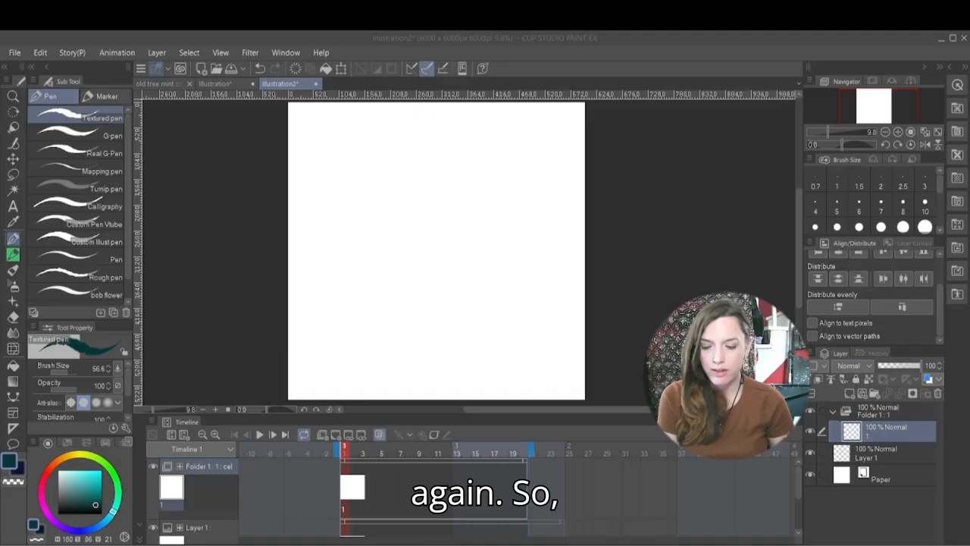
Step: Turn off onion skin and draw a short curved line near the canvas's lower-left corner on cel 1 with the Textured pen
left_click(574, 392)
left_click(379, 435)
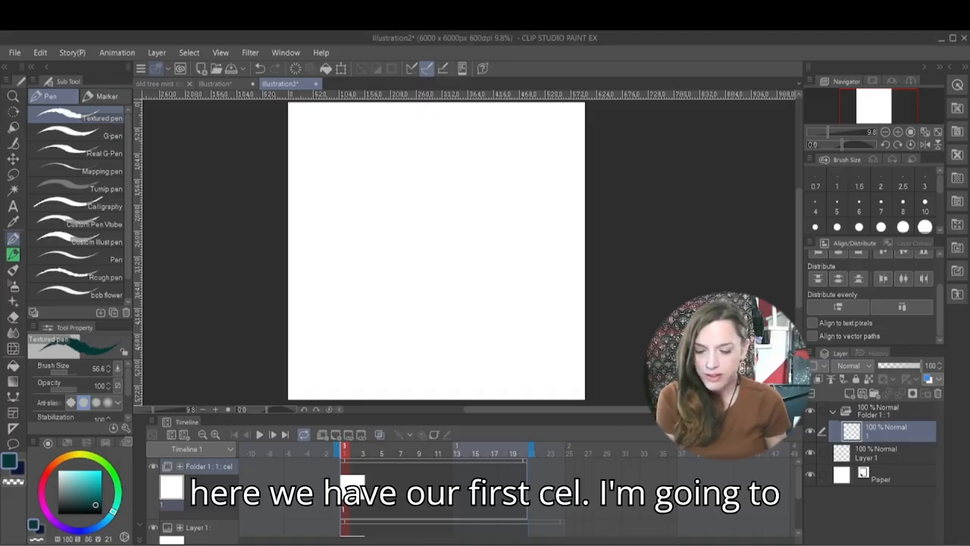
left_click_drag(302, 357, 342, 324)
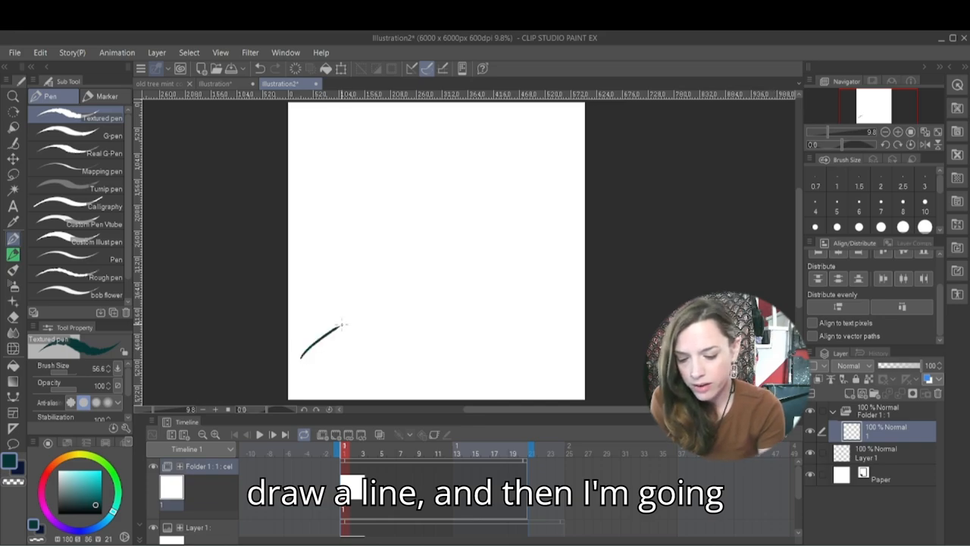
Step: Add an animation cel at frame 3 and, with onion skin enabled, draw the line shifted farther right and upward
left_click(362, 454)
left_click(338, 435)
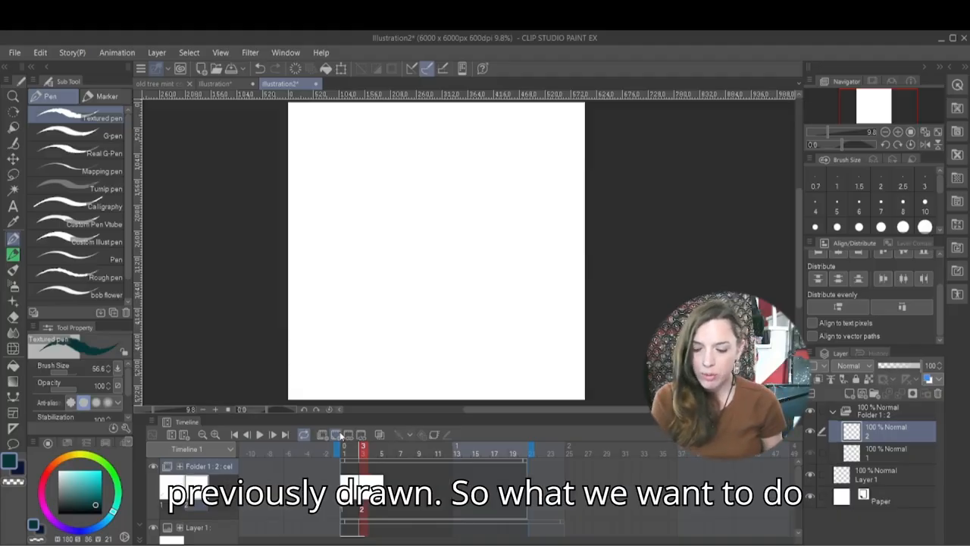
left_click(379, 437)
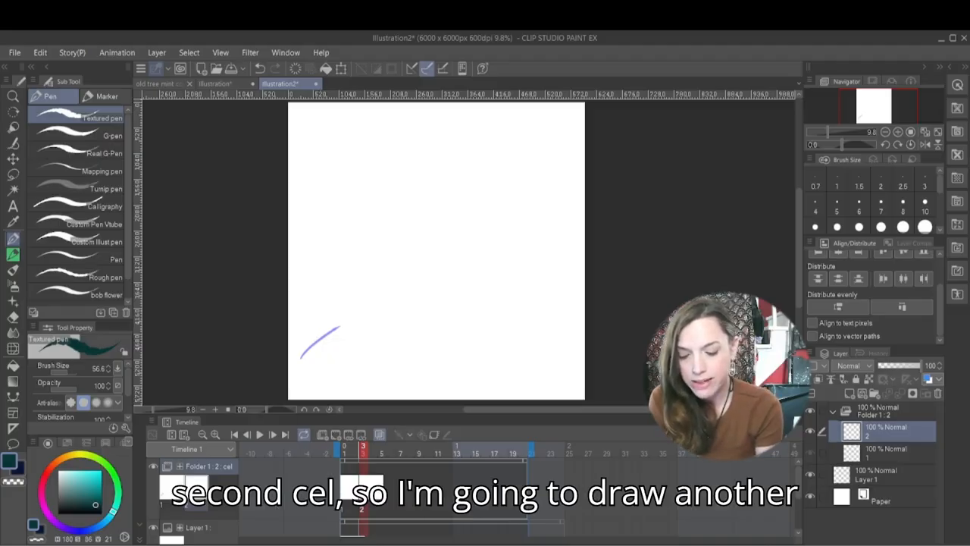
left_click_drag(303, 354, 376, 311)
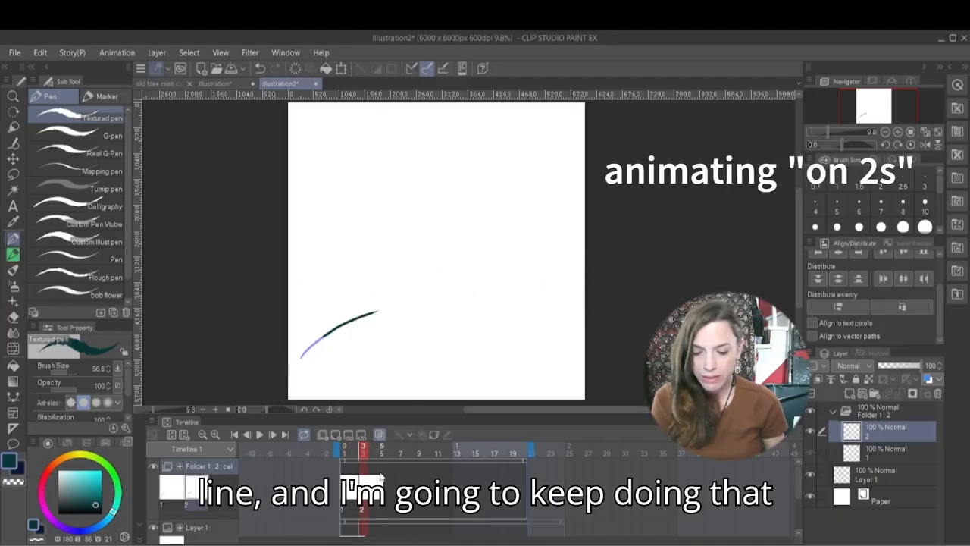
Step: Add animation cels at frames 5 and 7 and draw the line progressively farther right along the arc on each
left_click(339, 438)
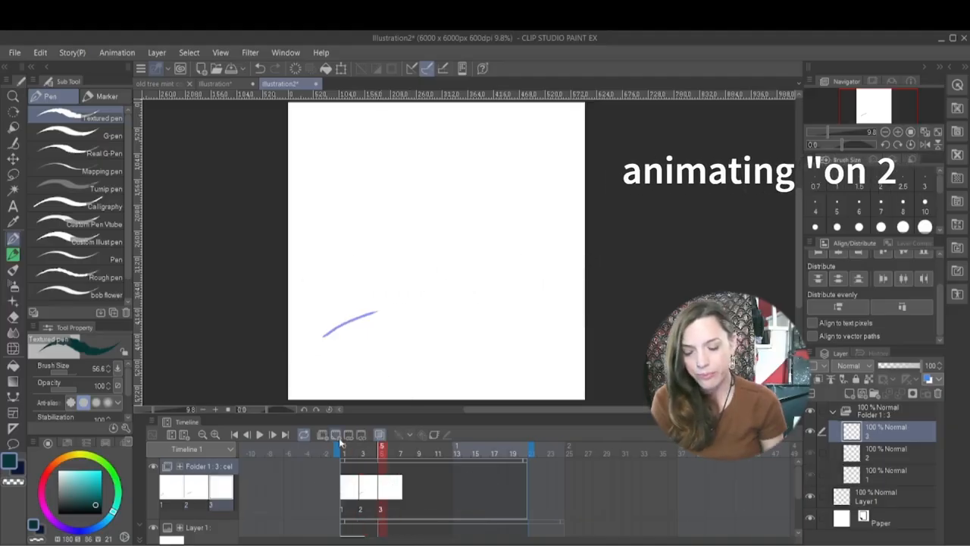
left_click_drag(349, 322, 417, 301)
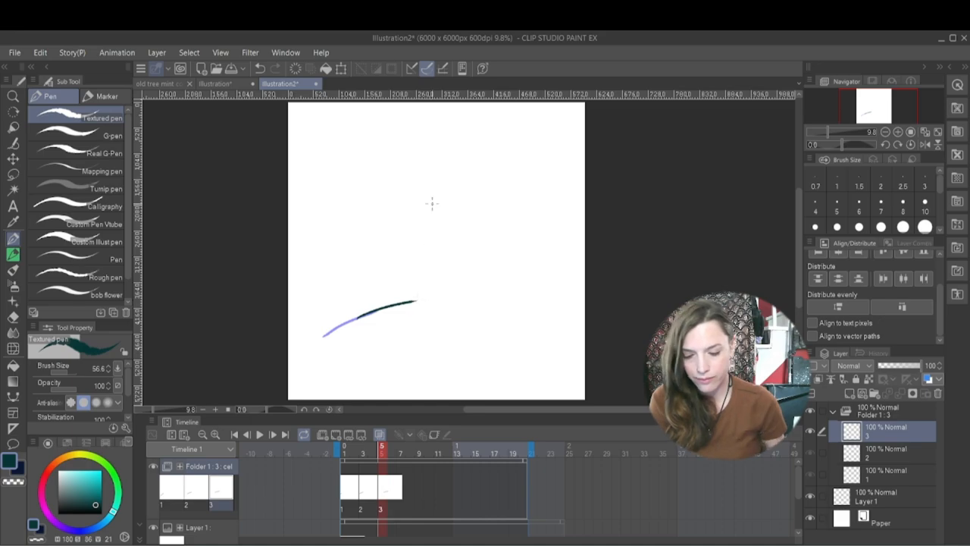
left_click(400, 459)
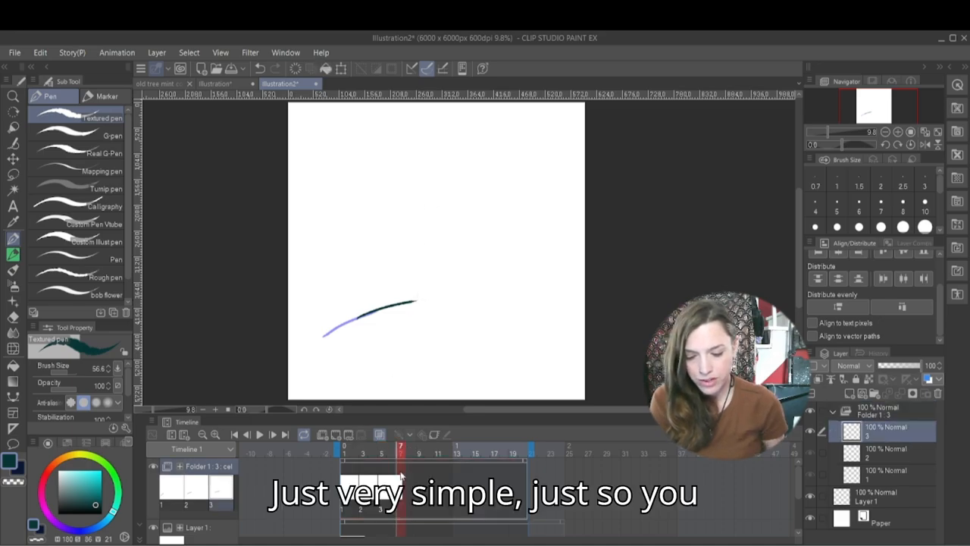
left_click(339, 437)
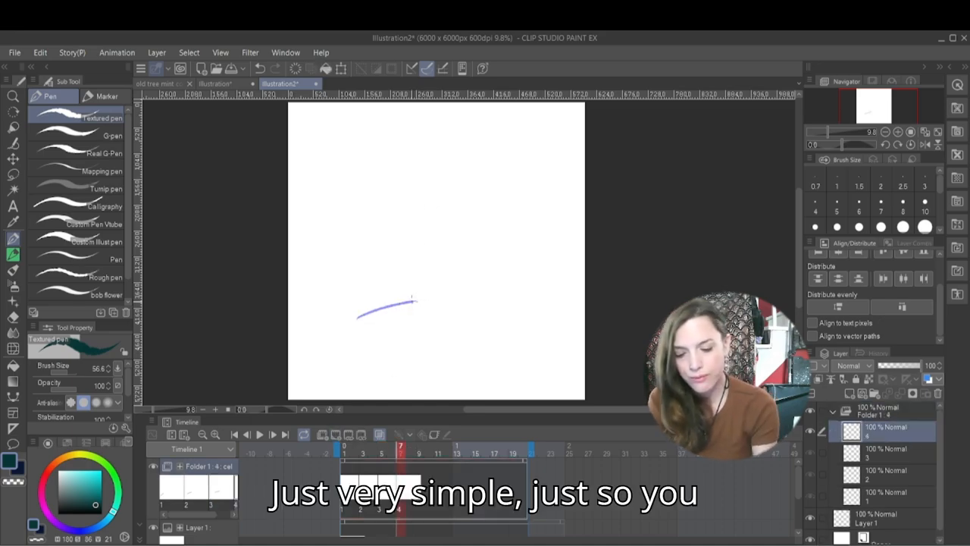
left_click_drag(395, 303, 466, 297)
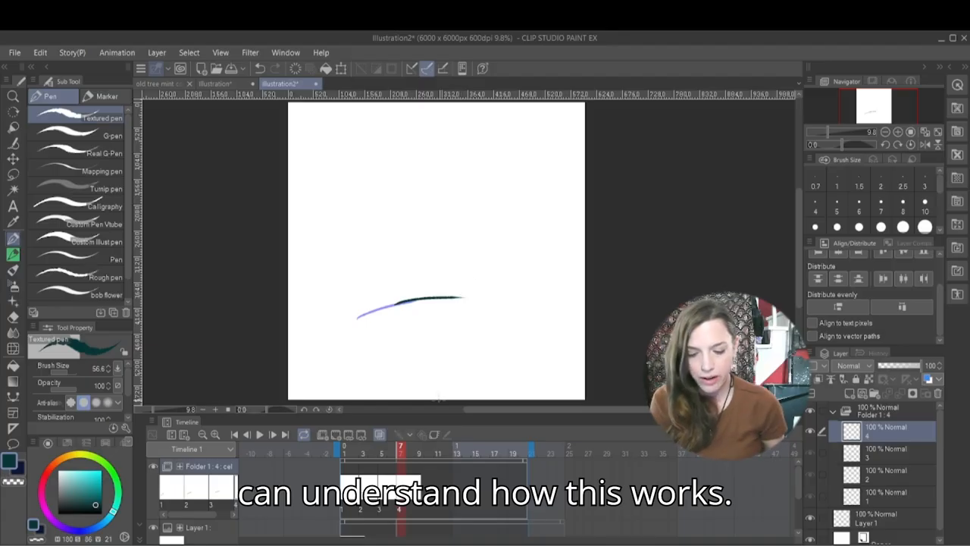
Step: Add animation cels at frames 9 and 11 and continue the line on each, curving down toward the canvas's right side
left_click(419, 453)
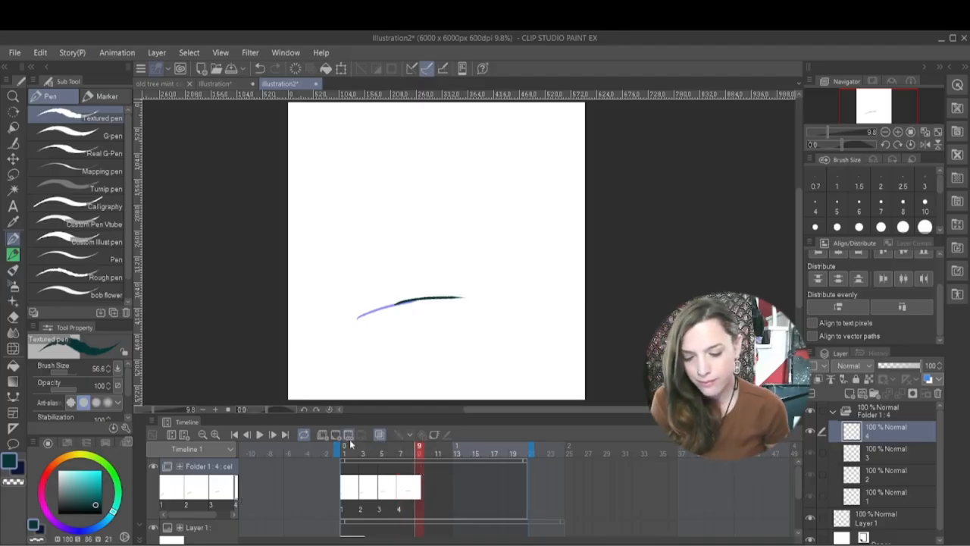
left_click(339, 438)
mouse_move(396, 303)
left_mouse_down()
mouse_move(512, 296)
mouse_move(529, 310)
left_mouse_up()
left_click(437, 454)
left_click(339, 437)
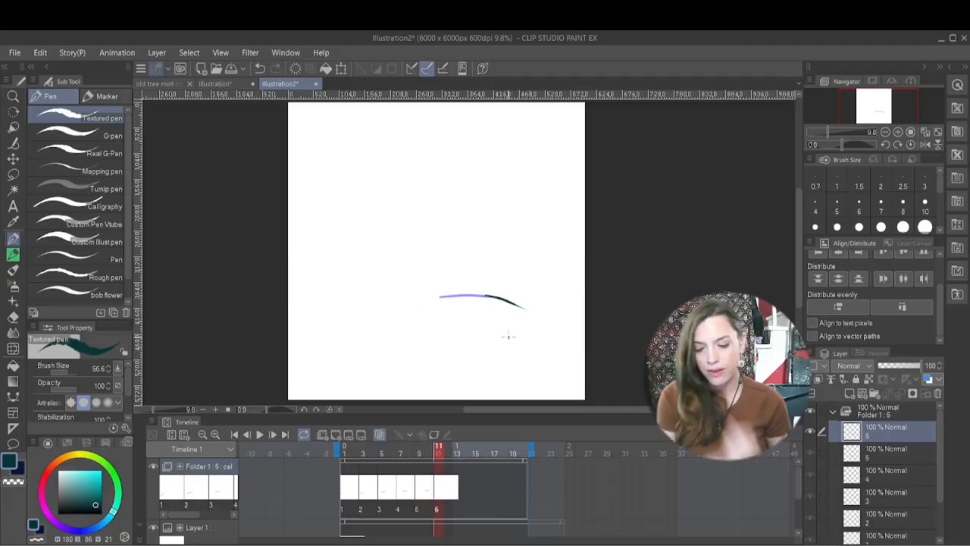
Step: Examine the onion skins around cel 3, scrub back to frame 1 and play the animation
left_click(396, 506)
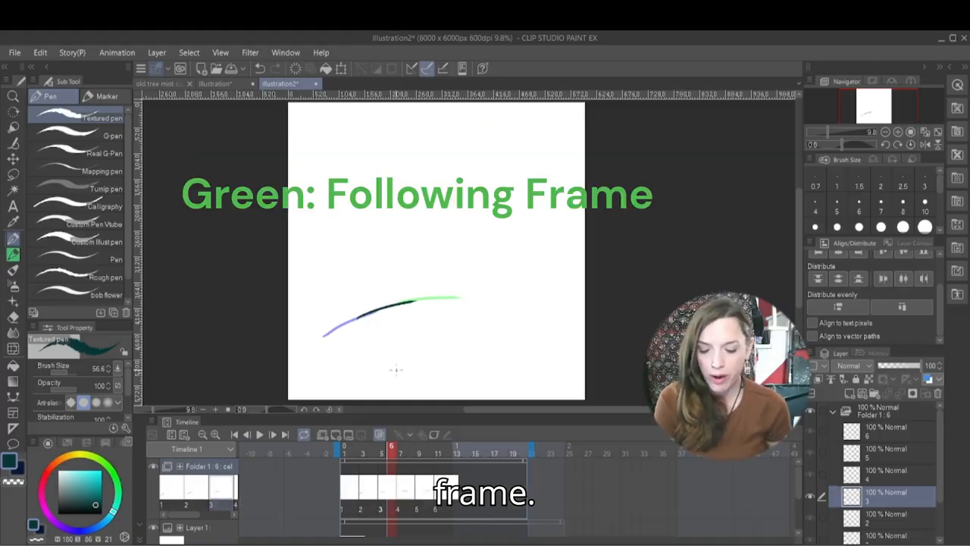
mouse_move(395, 459)
left_mouse_down()
mouse_move(342, 459)
mouse_move(456, 459)
mouse_move(354, 470)
mouse_move(391, 459)
mouse_move(347, 461)
left_mouse_up()
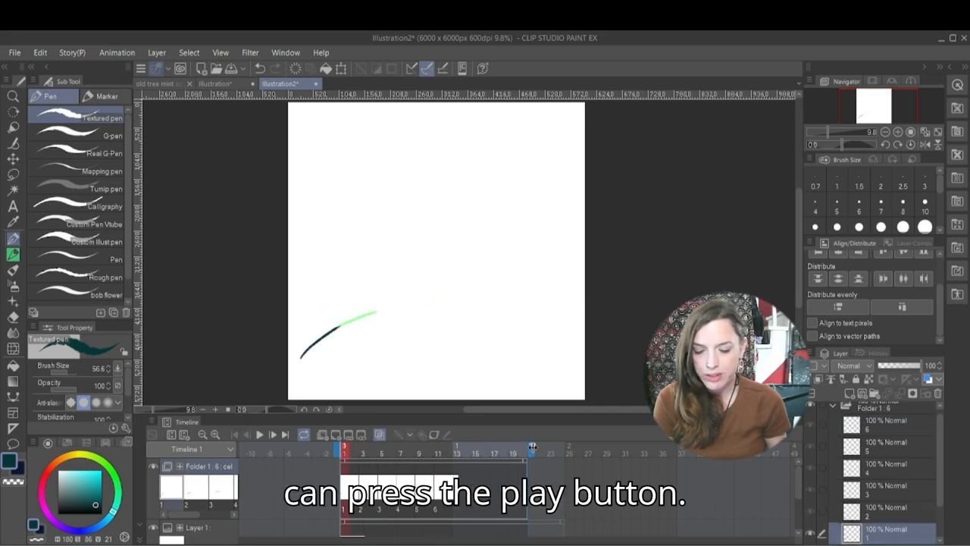
left_click(261, 438)
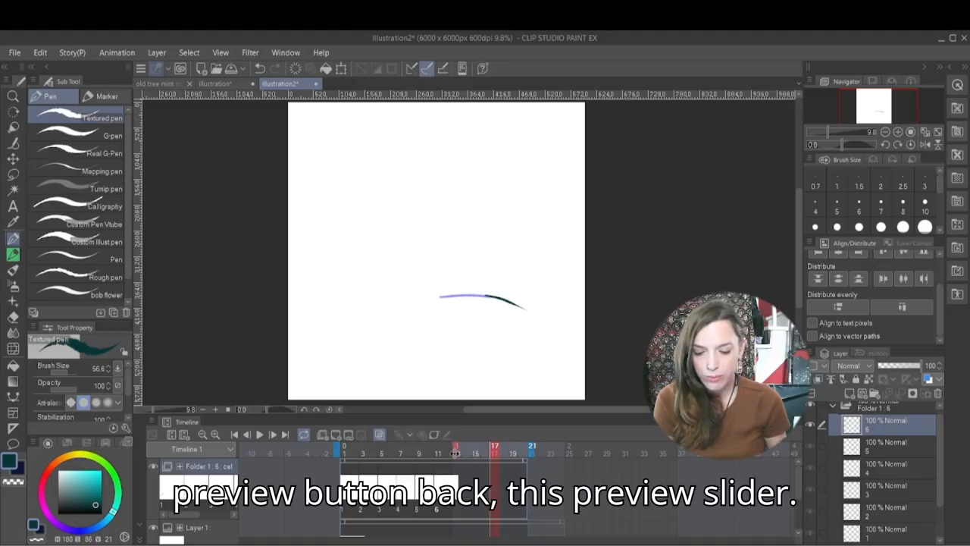
Step: Preview the loop with the playback range shortened to end at frame 12, and restore the original range
left_click_drag(476, 454, 447, 451)
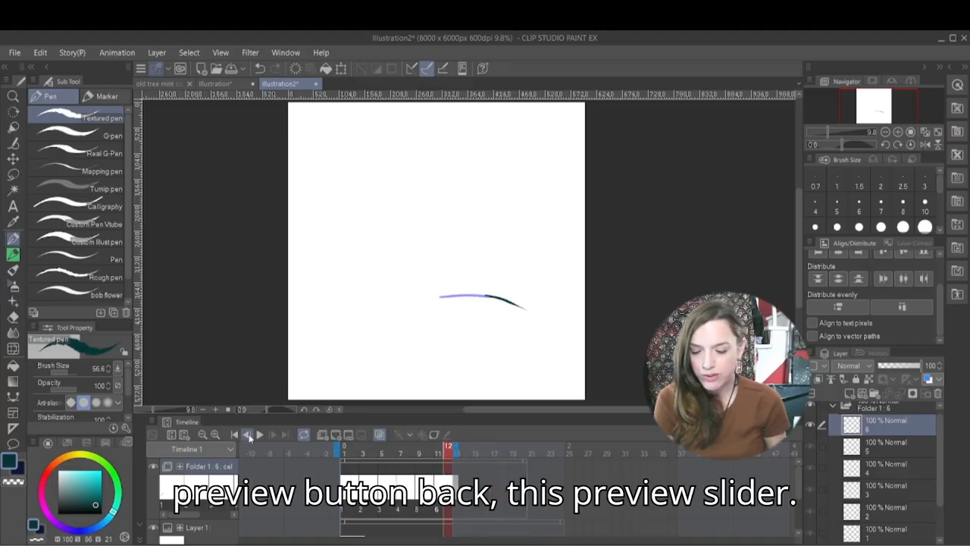
left_click(257, 436)
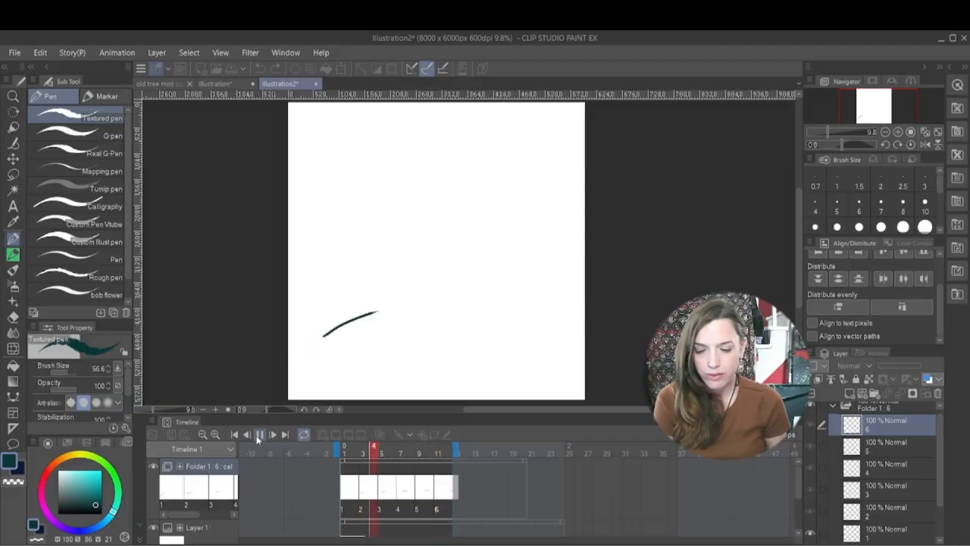
left_click(260, 436)
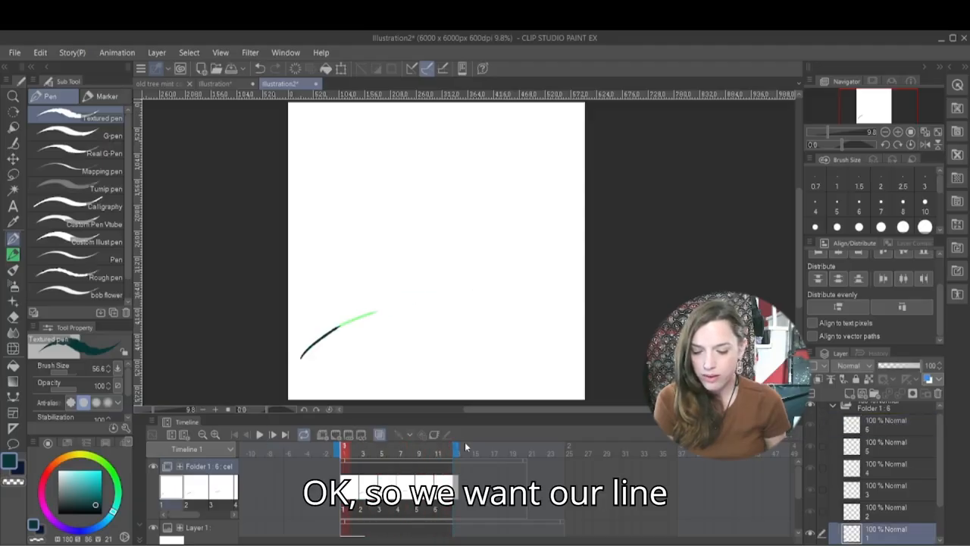
left_click_drag(456, 448, 530, 448)
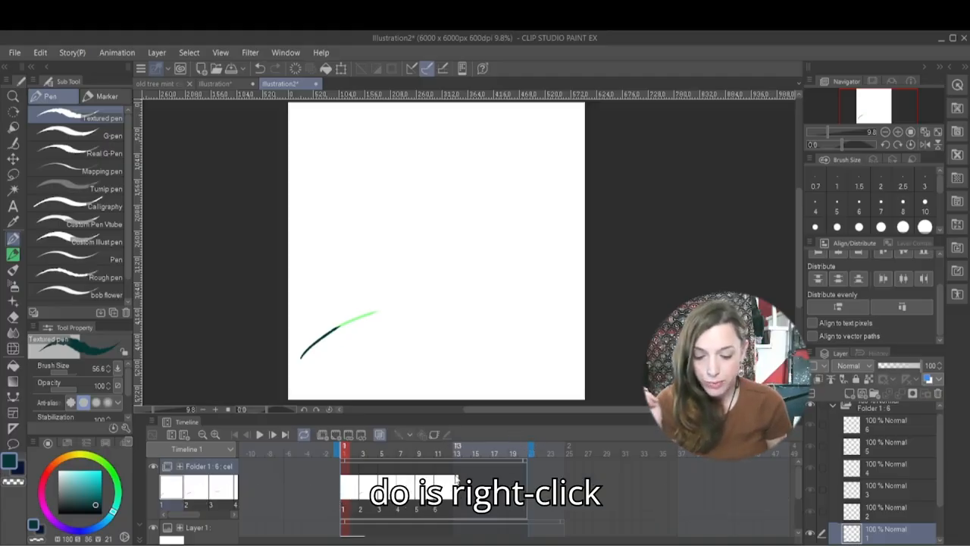
Step: Reuse existing cels in reverse order on the timeline: cel 5 at frame 13, cel 4 at 15, cel 3 at 17 and cel 2 at 19
right_click(455, 482)
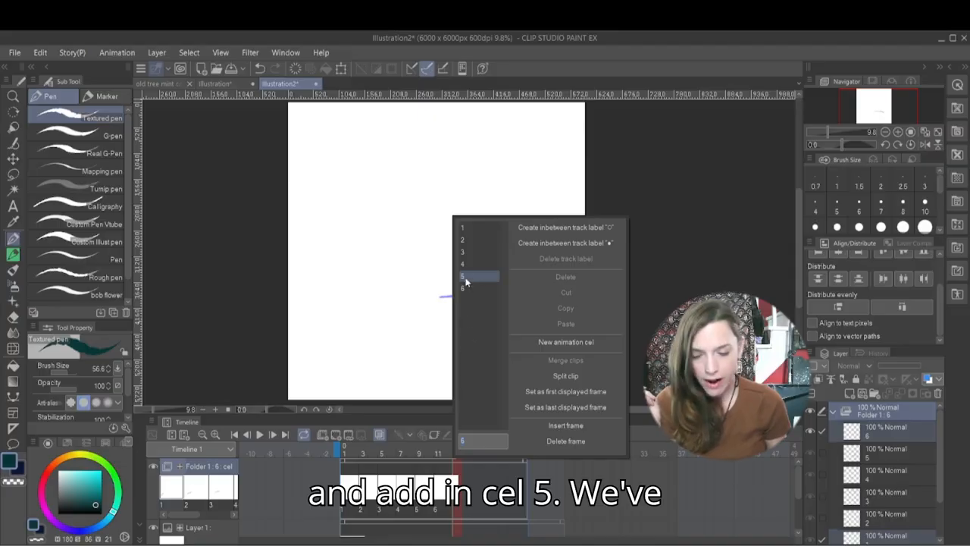
left_click(467, 277)
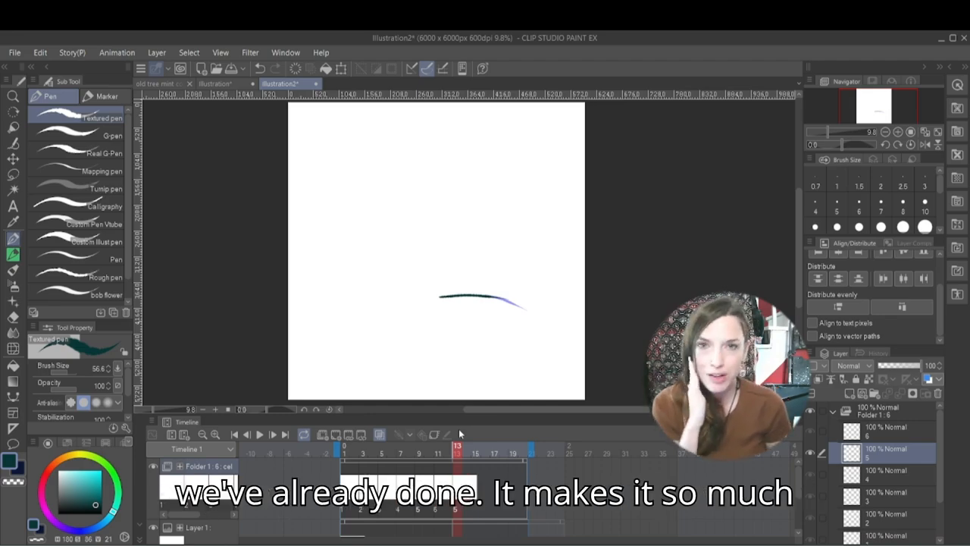
right_click(475, 473)
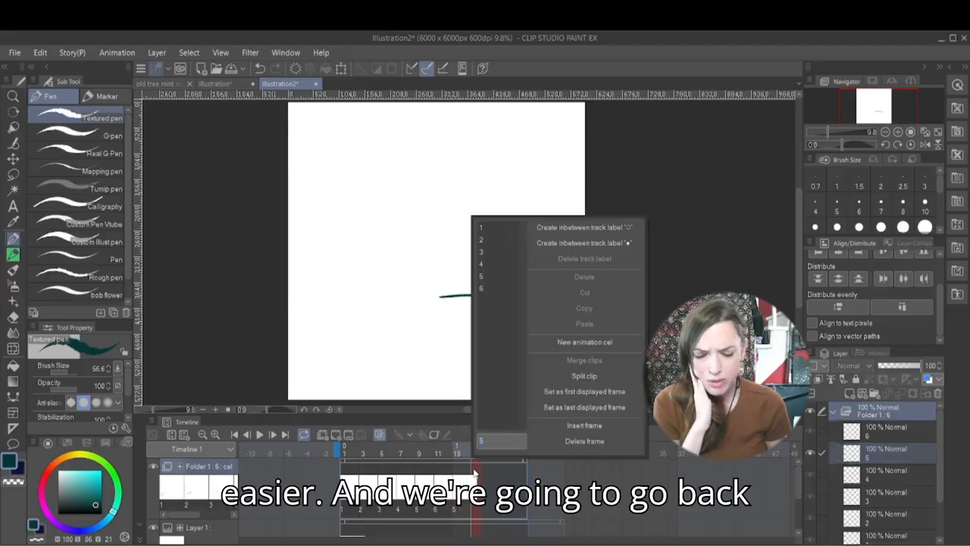
left_click(480, 264)
right_click(493, 473)
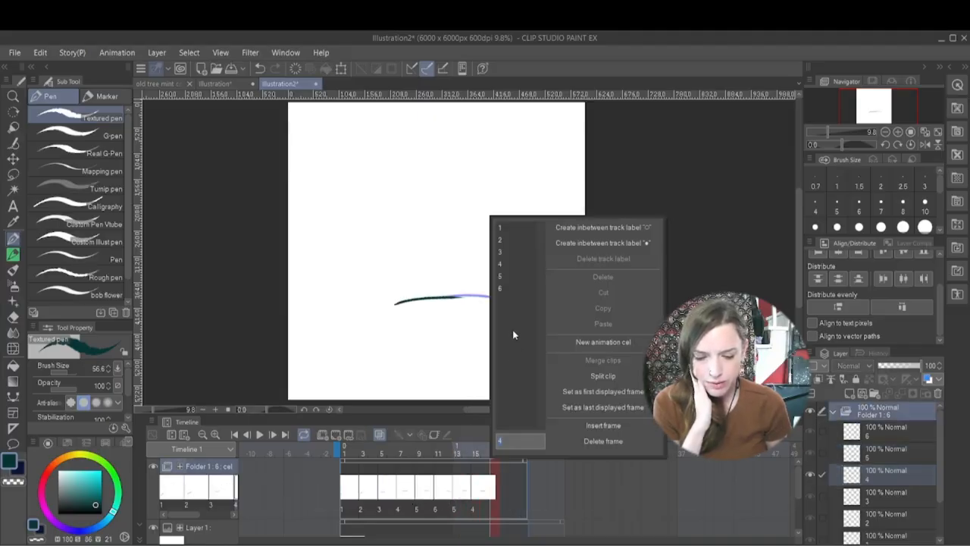
left_click(513, 253)
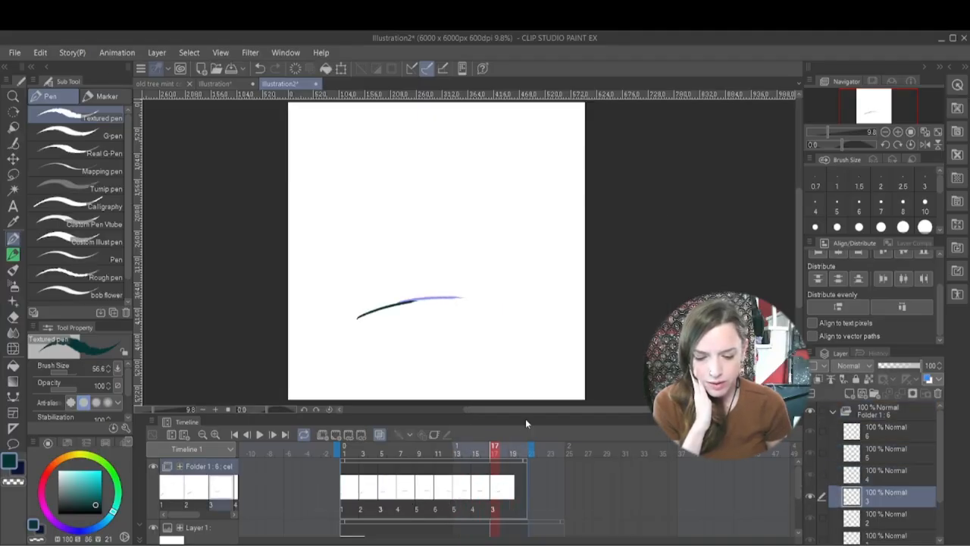
right_click(512, 474)
left_click(520, 241)
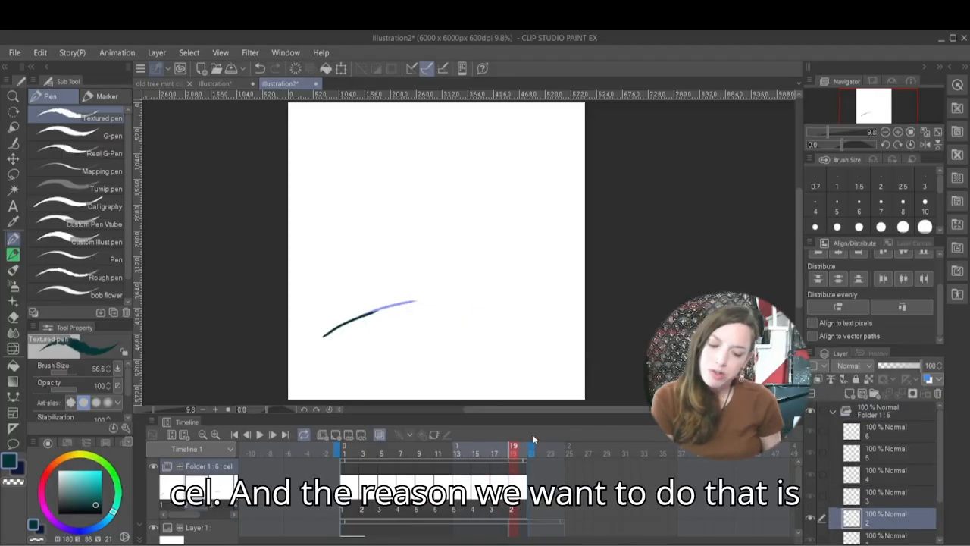
Step: Reuse cel 1 at frame 21 on the timeline and set the playback range to end at frame 22
right_click(531, 475)
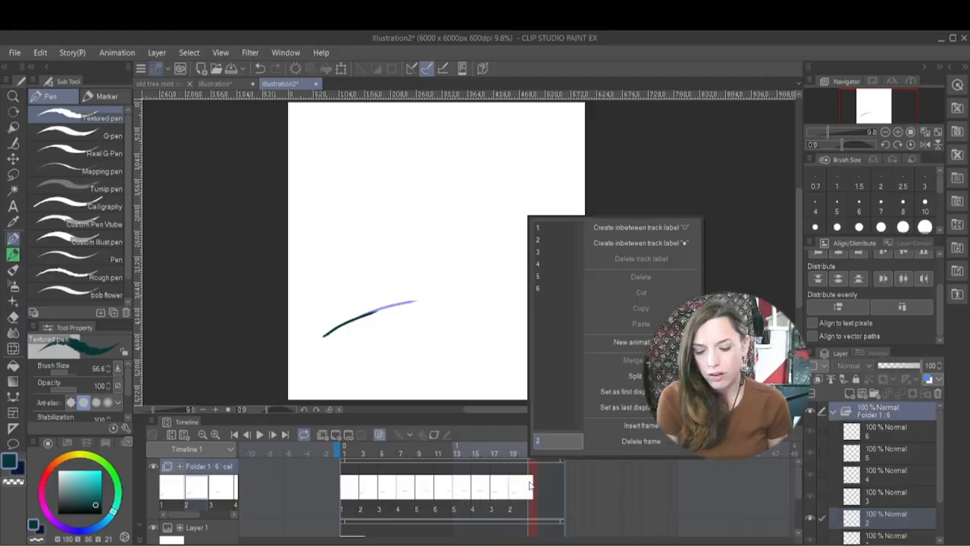
left_click(544, 229)
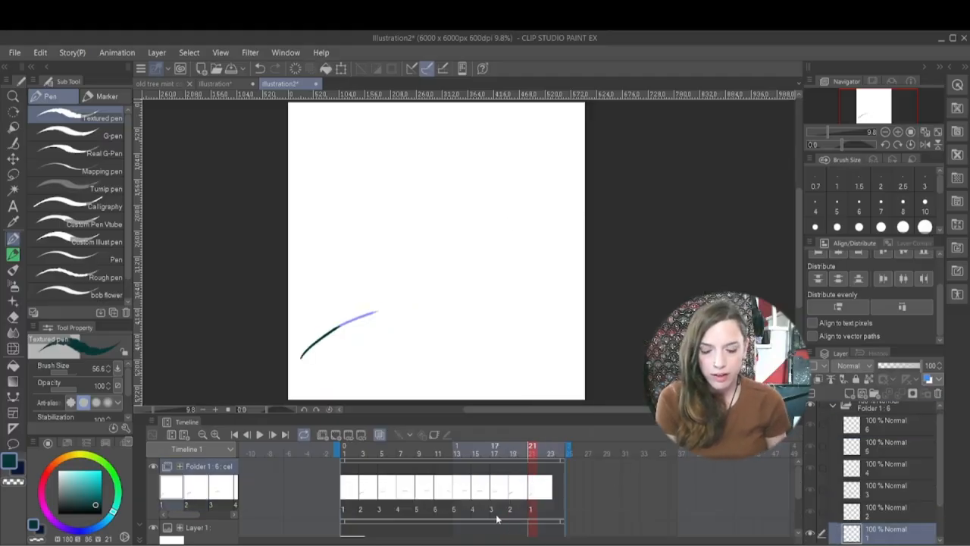
left_click_drag(568, 446, 550, 446)
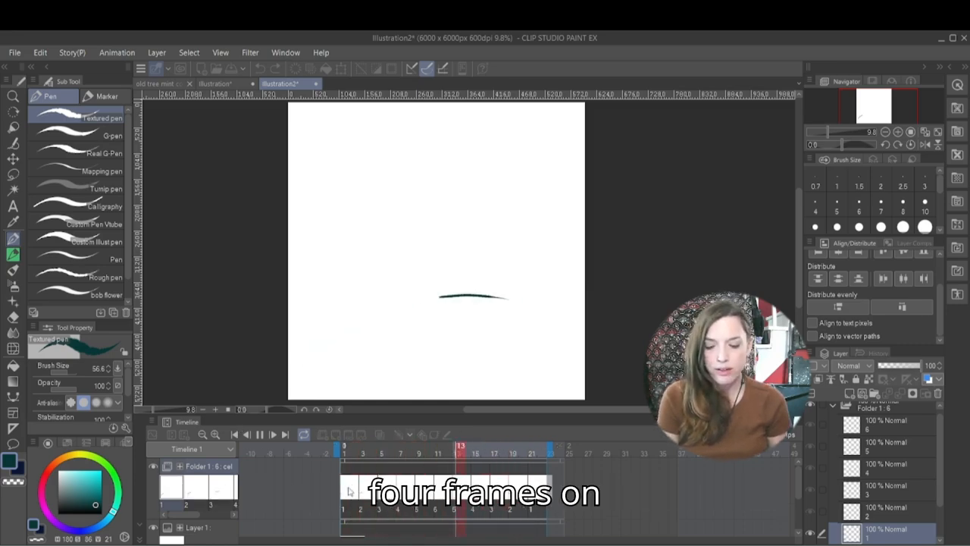
Step: Stop the preview, shorten the playback range to end at frame 20 on cel 2, and replay the loop
left_click(260, 434)
left_click(373, 453)
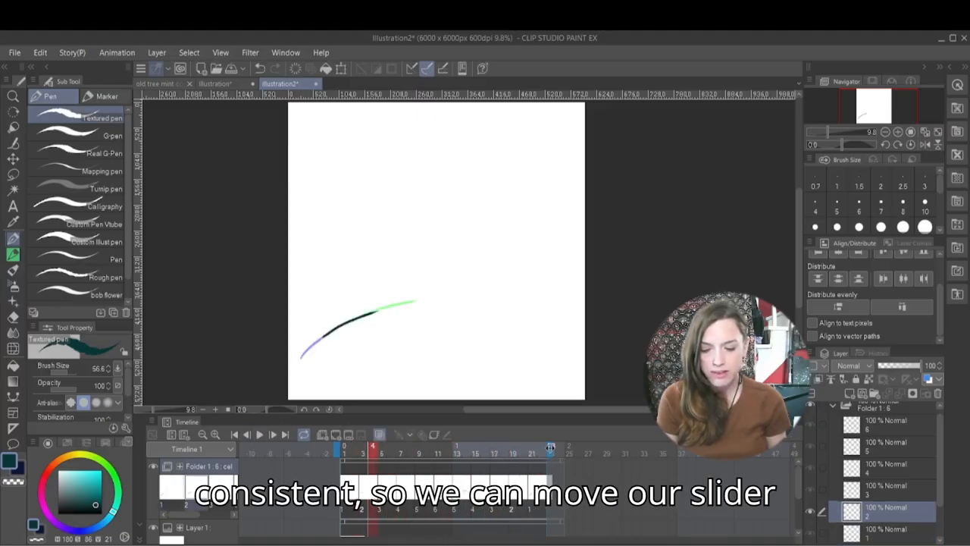
left_click_drag(531, 447, 531, 447)
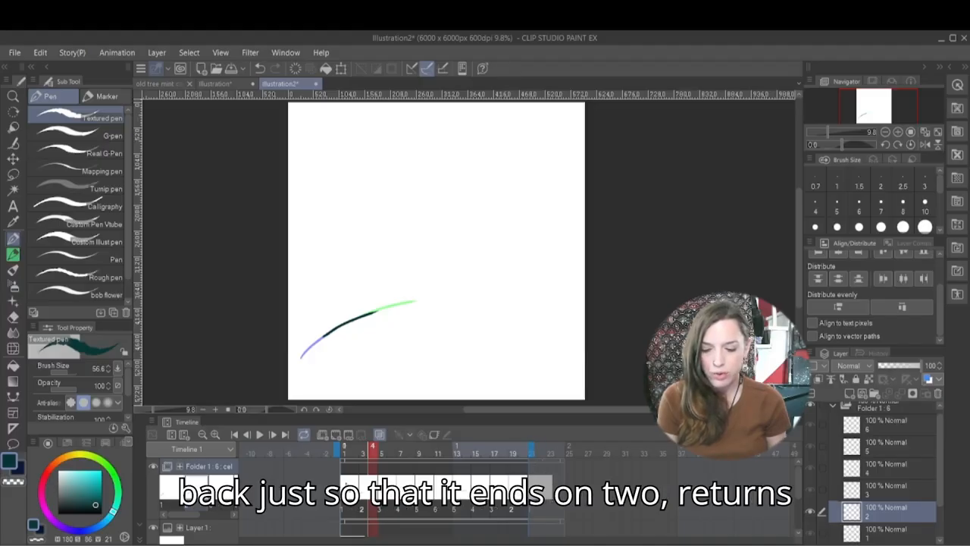
left_click(259, 435)
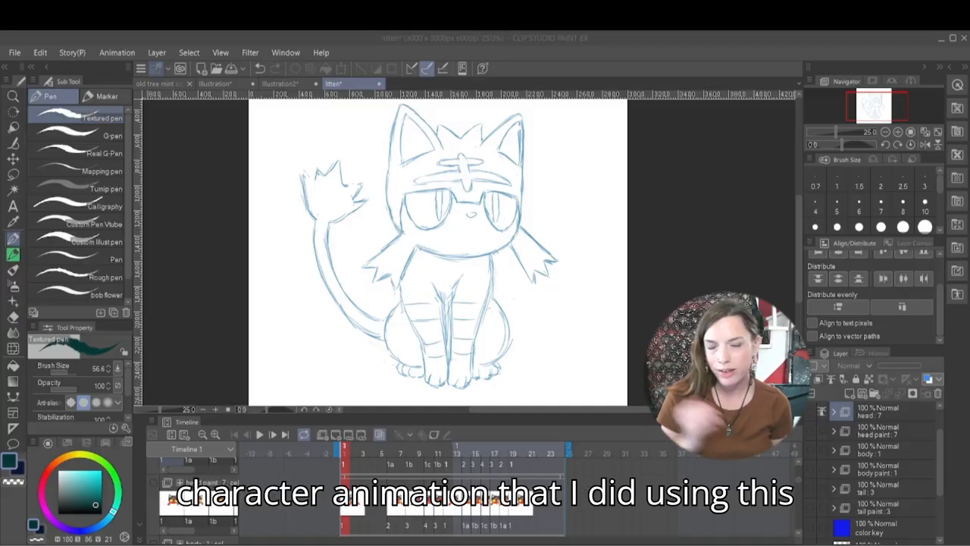
Step: Make the tail line art folder visible in the litten animation and scrub through its frames
left_click(526, 188)
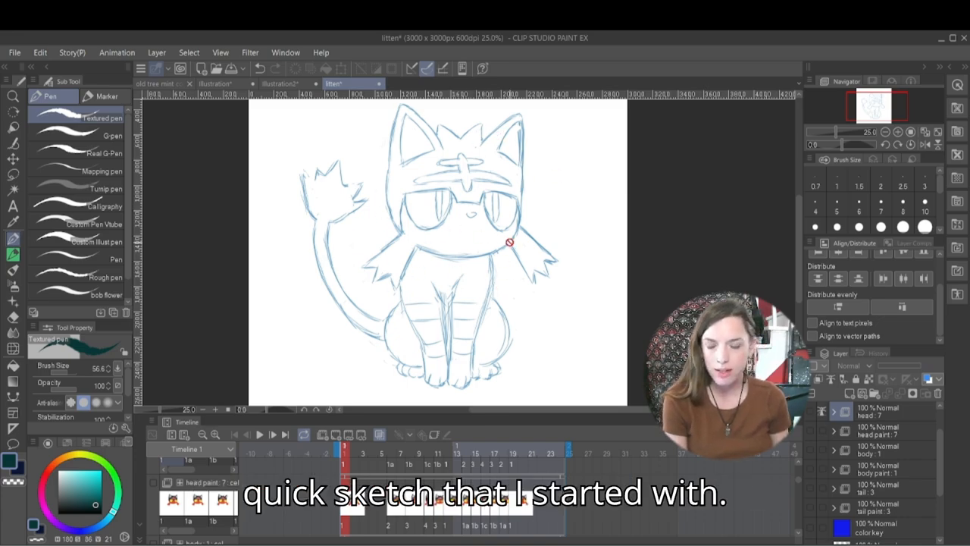
scroll(369, 486, "up", 2)
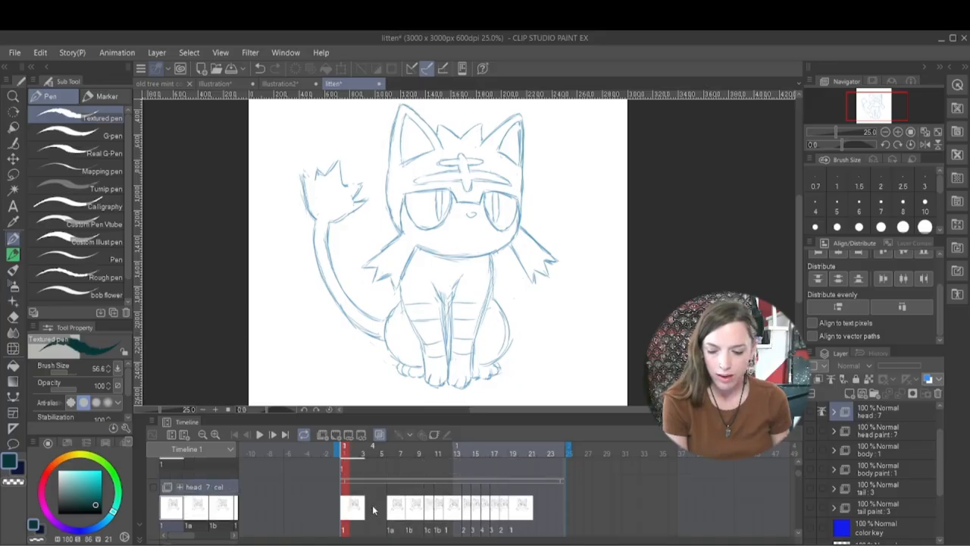
scroll(369, 489, "down", 2)
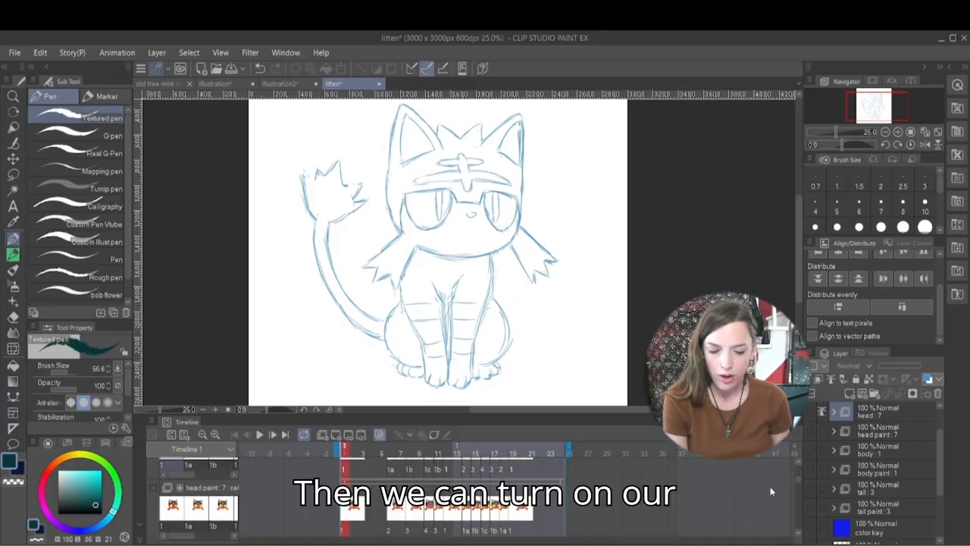
scroll(798, 479, "down", 5)
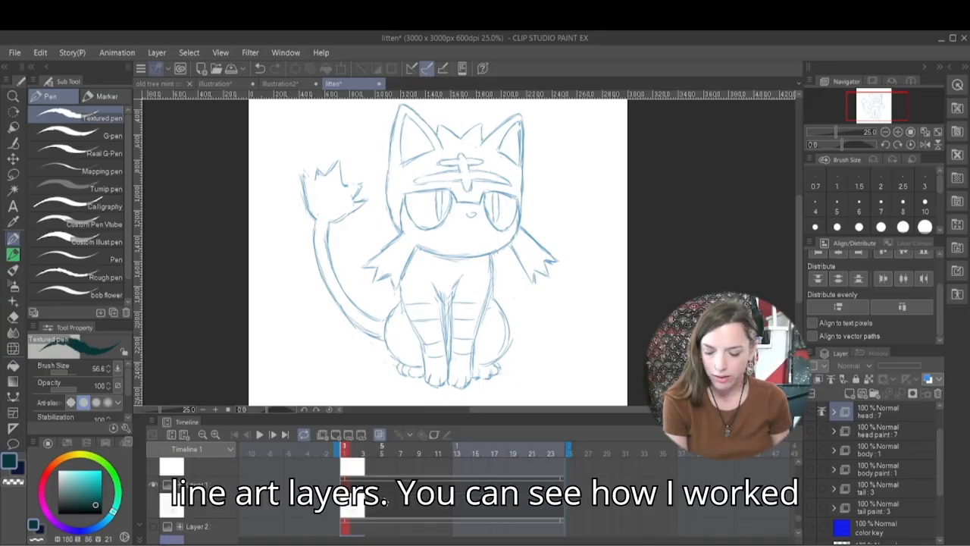
scroll(385, 500, "up", 4)
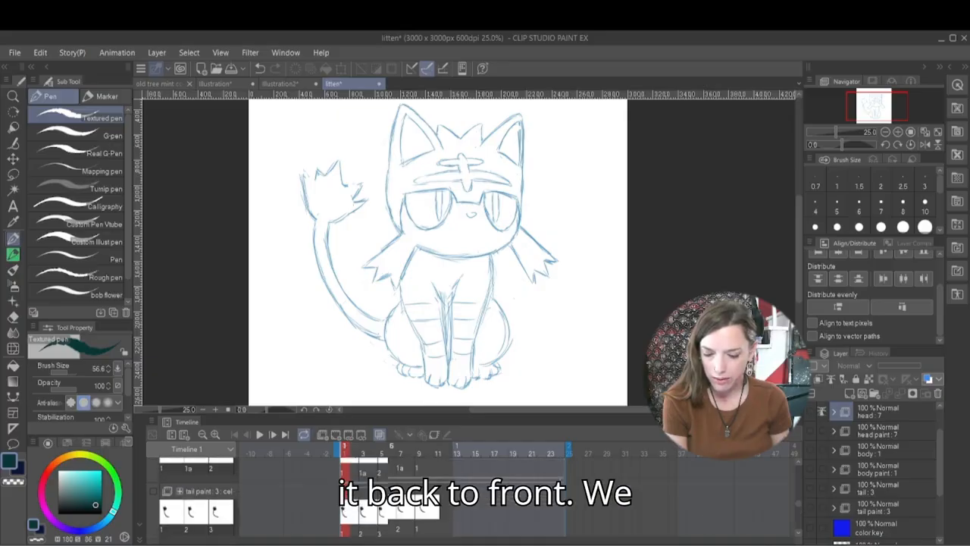
scroll(303, 501, "up", 1)
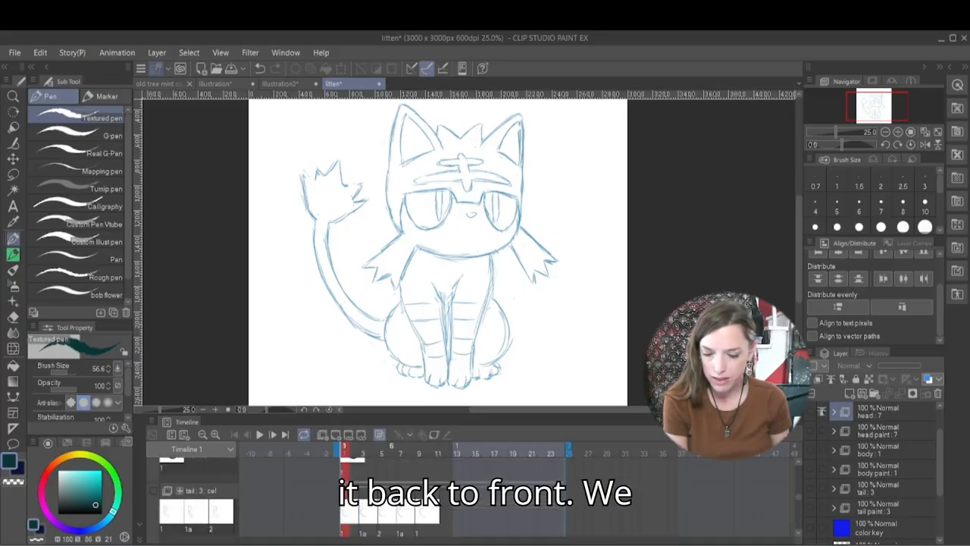
left_click(155, 493)
mouse_move(345, 470)
left_mouse_down()
mouse_move(427, 469)
mouse_move(345, 470)
left_mouse_up()
Step: Make the body and head line art folders visible over the sketch
scroll(436, 523, "up", 2)
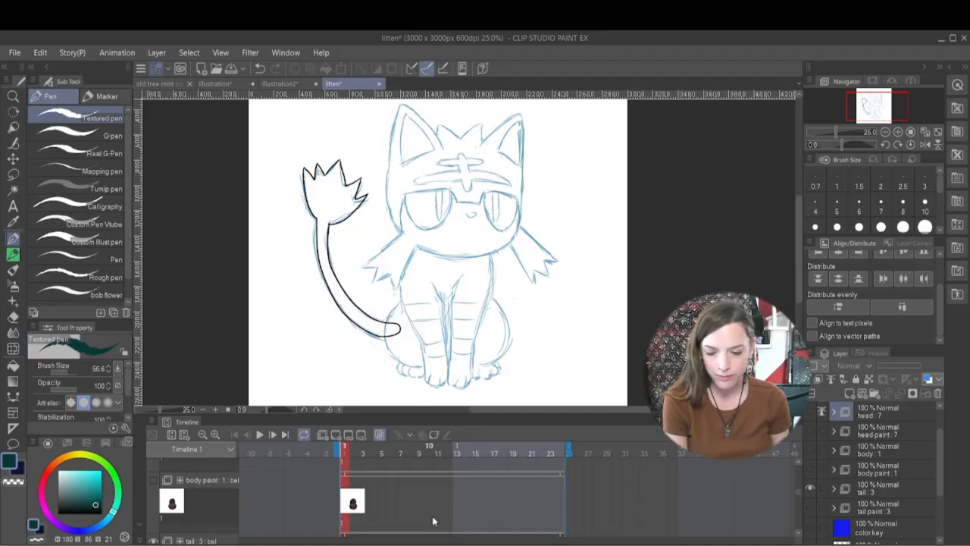
left_click(155, 475)
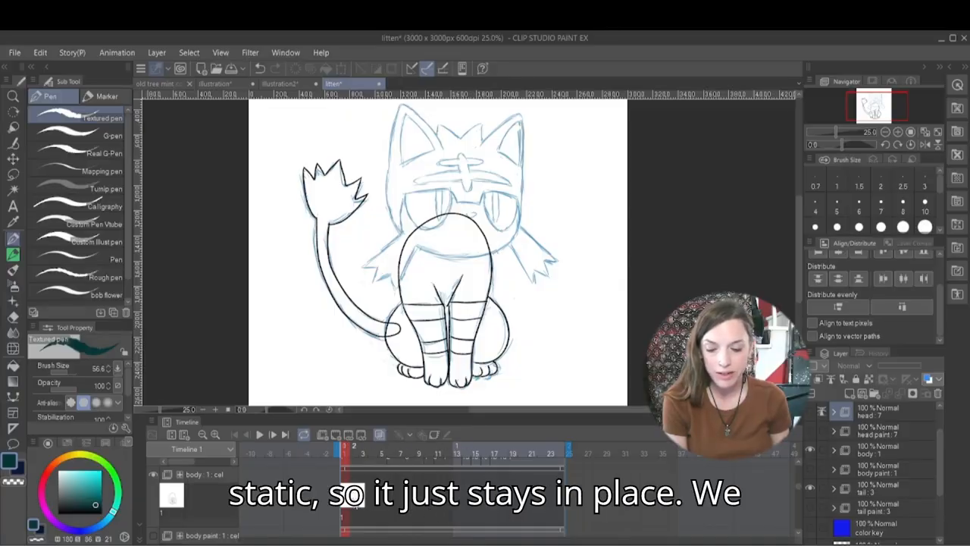
scroll(365, 485, "up", 2)
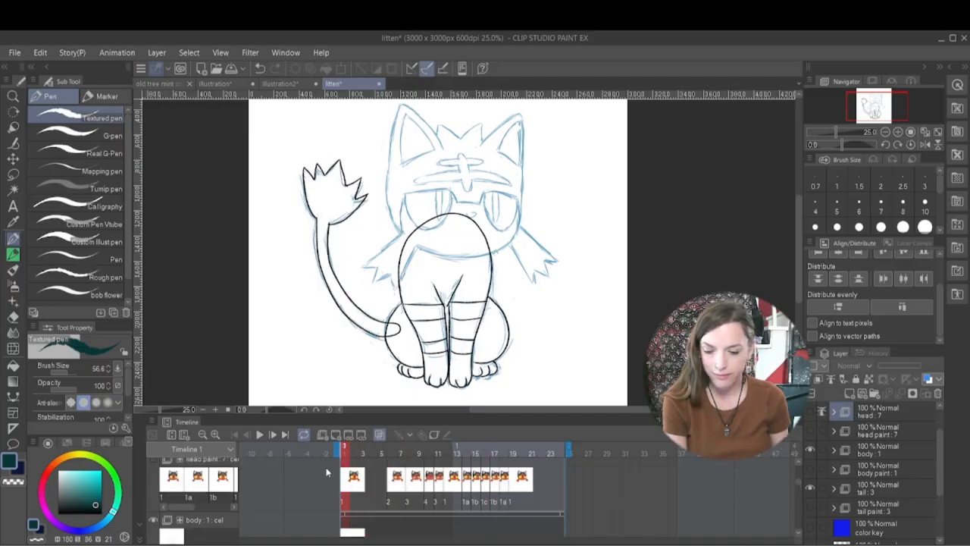
scroll(405, 491, "up", 2)
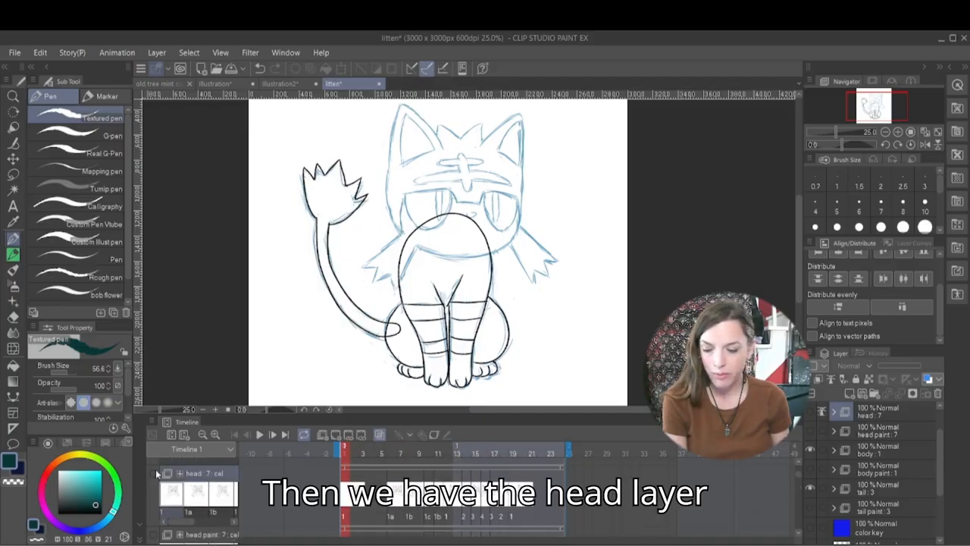
left_click(154, 473)
Step: Scrub through the head frames and play the complete line art animation
mouse_move(359, 454)
left_mouse_down()
mouse_move(497, 458)
mouse_move(509, 472)
mouse_move(355, 473)
left_mouse_up()
left_click(261, 435)
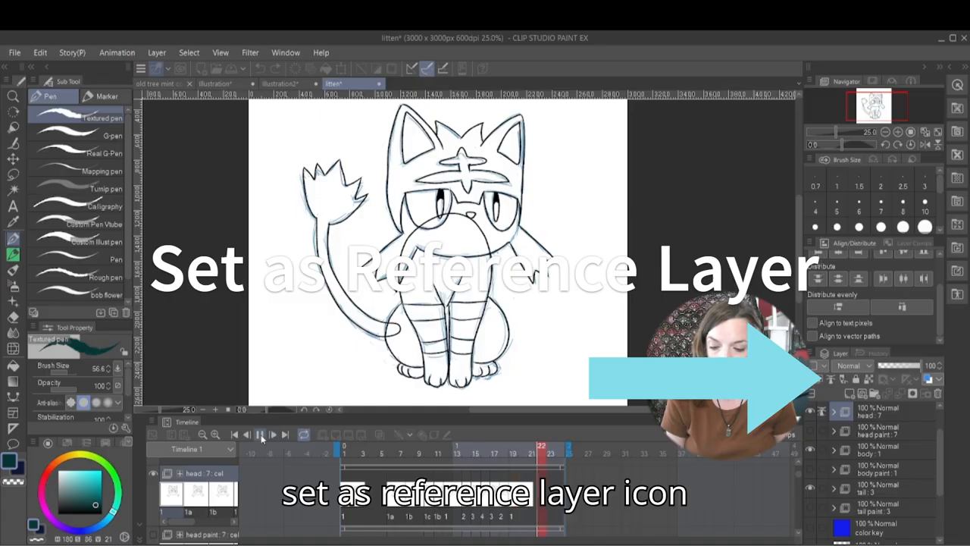
left_click(260, 436)
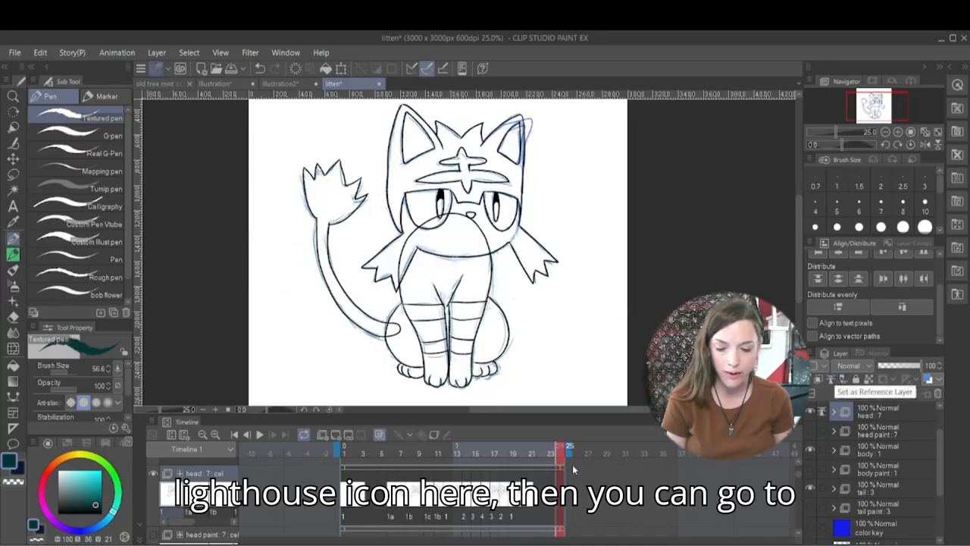
Step: Go to frame 1 of the head paint folder and make that folder visible
scroll(501, 482, "down", 4)
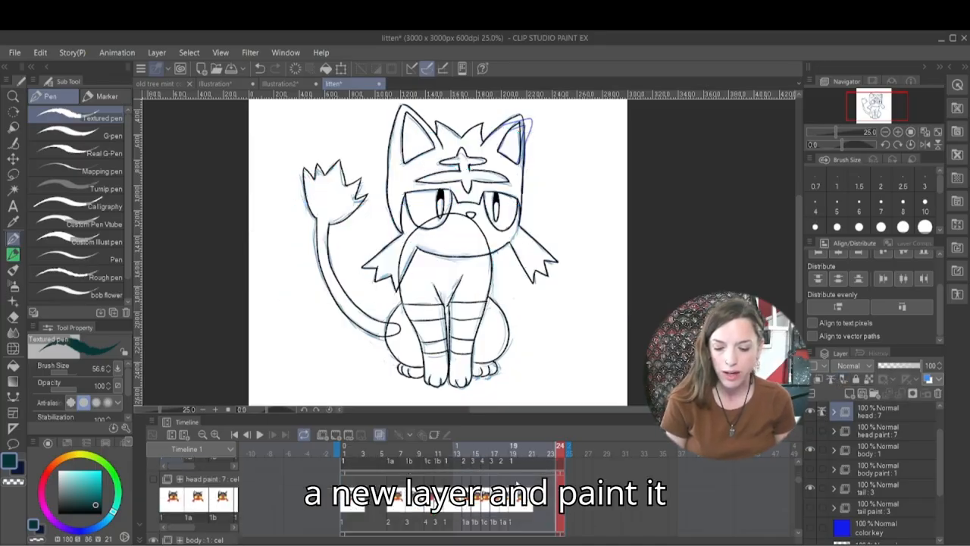
left_click(347, 507)
left_click(154, 479)
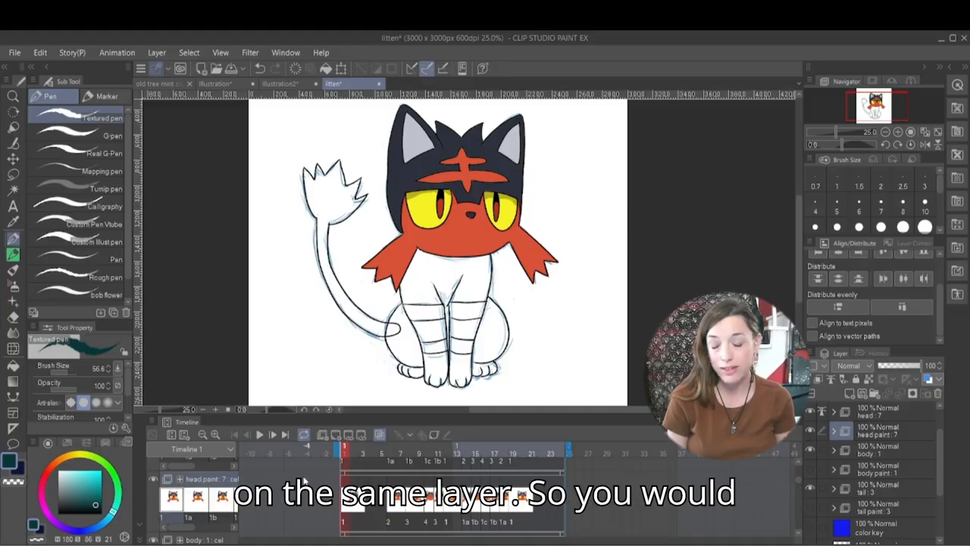
Step: Examine the head paint cels one by one from frame 6 to frame 17
left_click(392, 497)
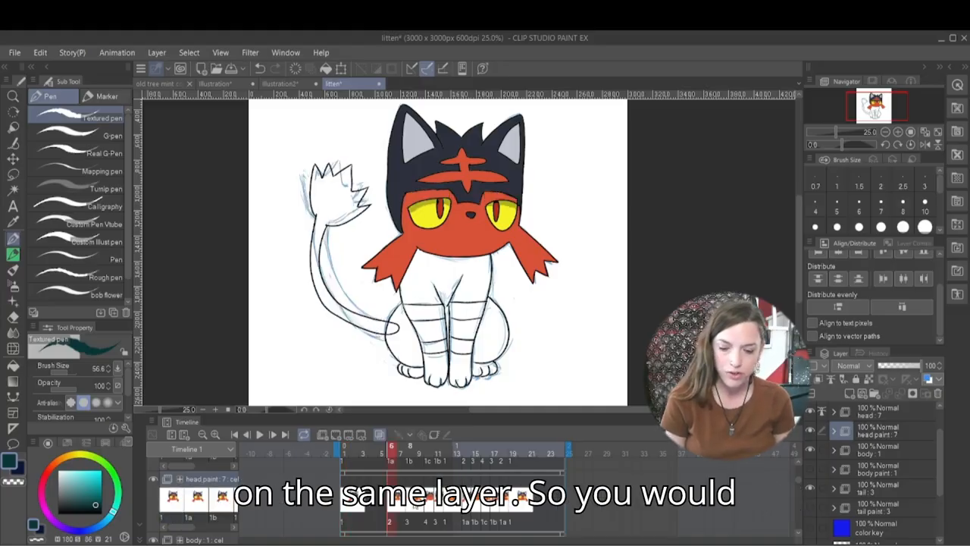
left_click(410, 501)
left_click(431, 502)
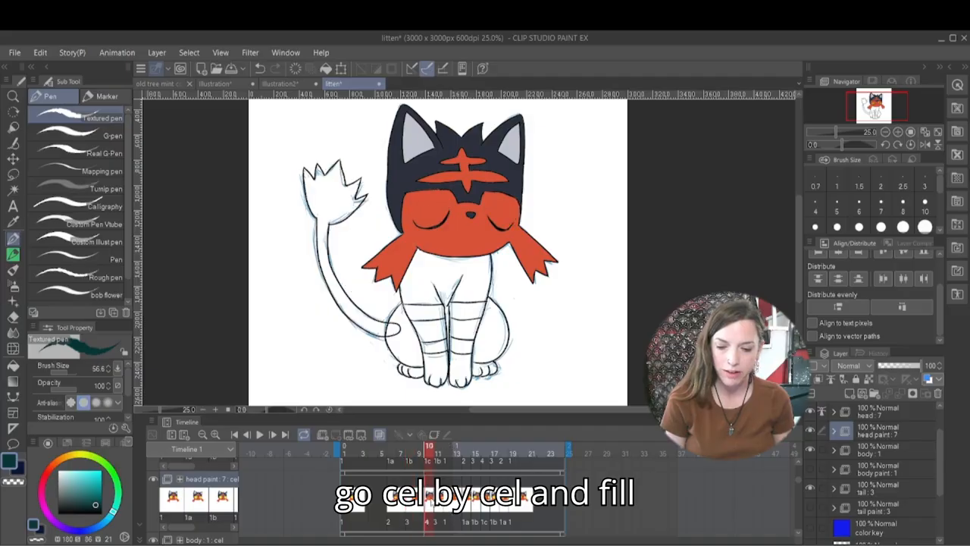
left_click(442, 508)
left_click(451, 506)
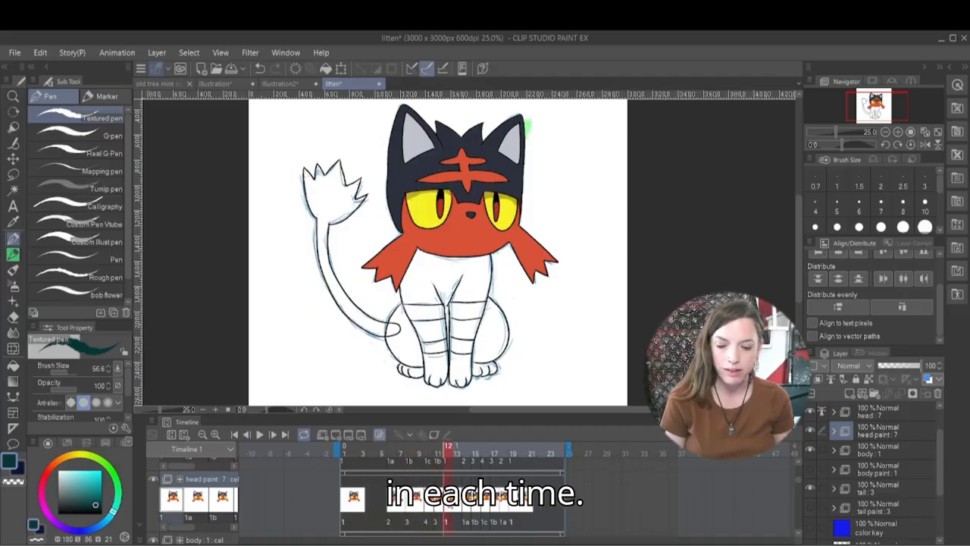
left_click(465, 504)
left_click(476, 504)
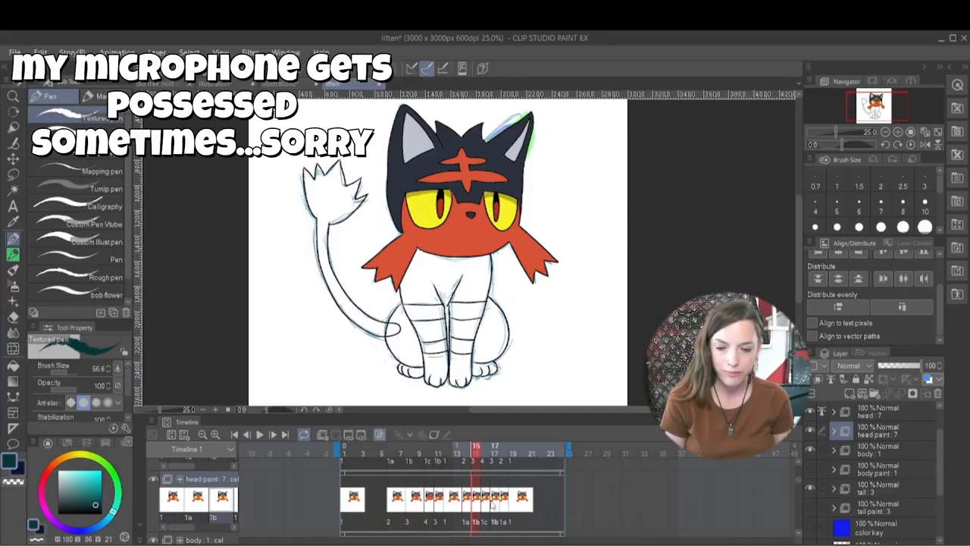
left_click(485, 503)
left_click(494, 505)
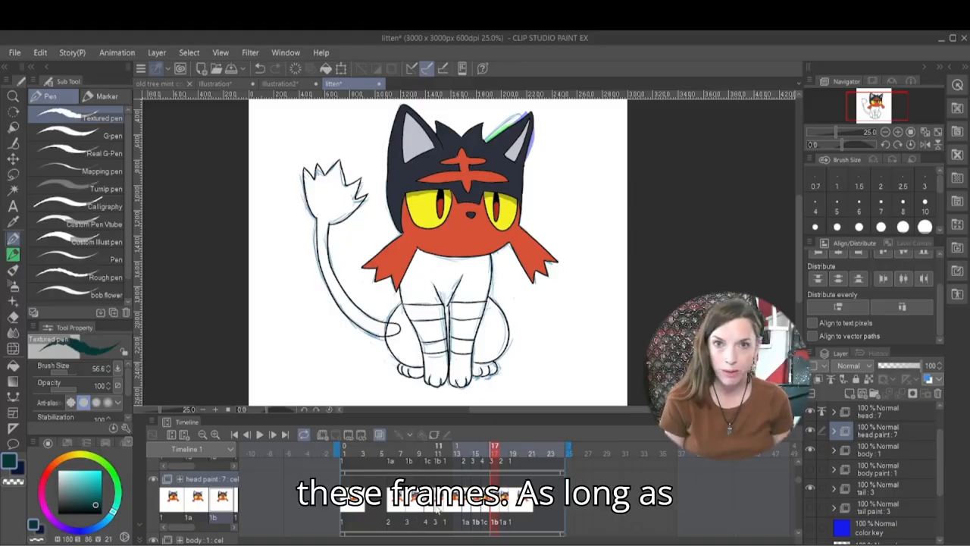
Step: Make the body paint and tail paint folders visible and preview the coloured animation
scroll(412, 513, "up", 3)
scroll(412, 513, "down", 1)
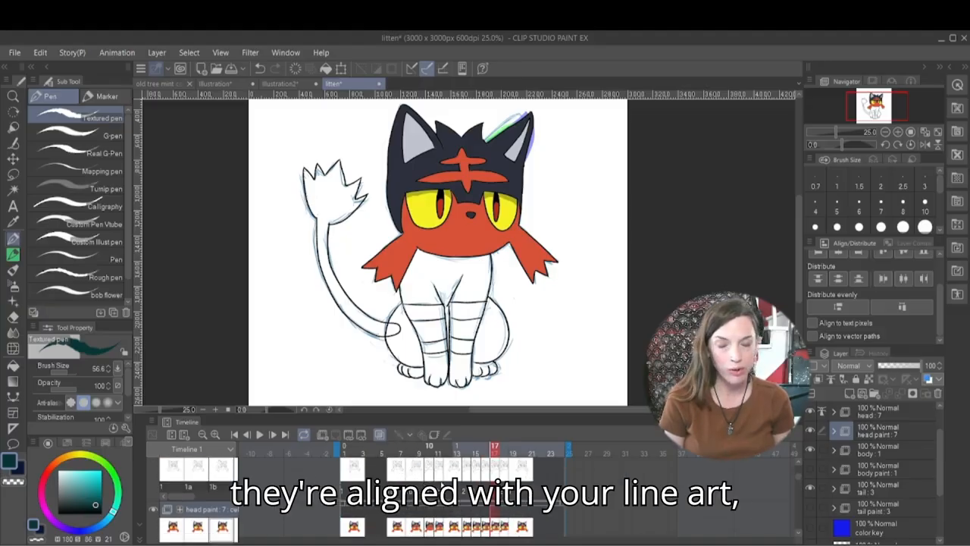
scroll(455, 507, "down", 1)
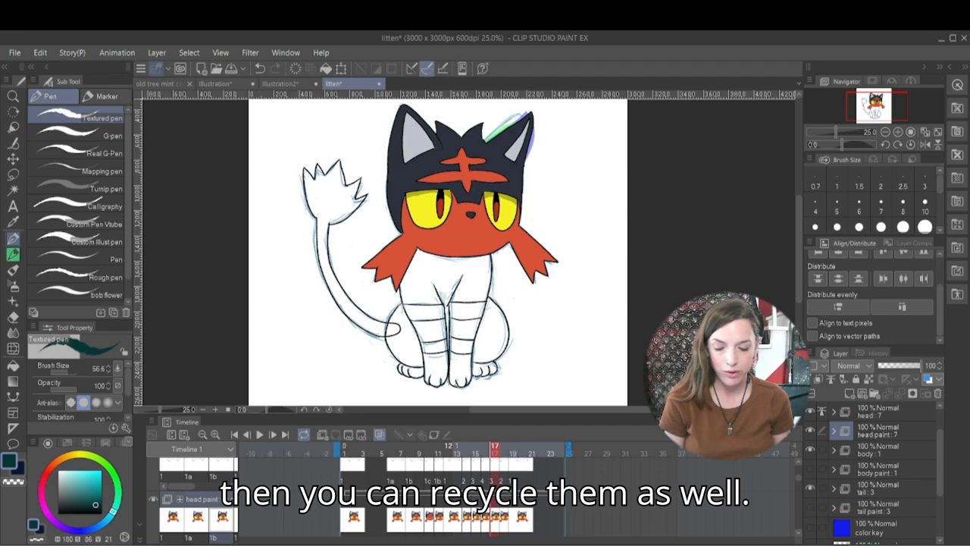
scroll(456, 506, "down", 3)
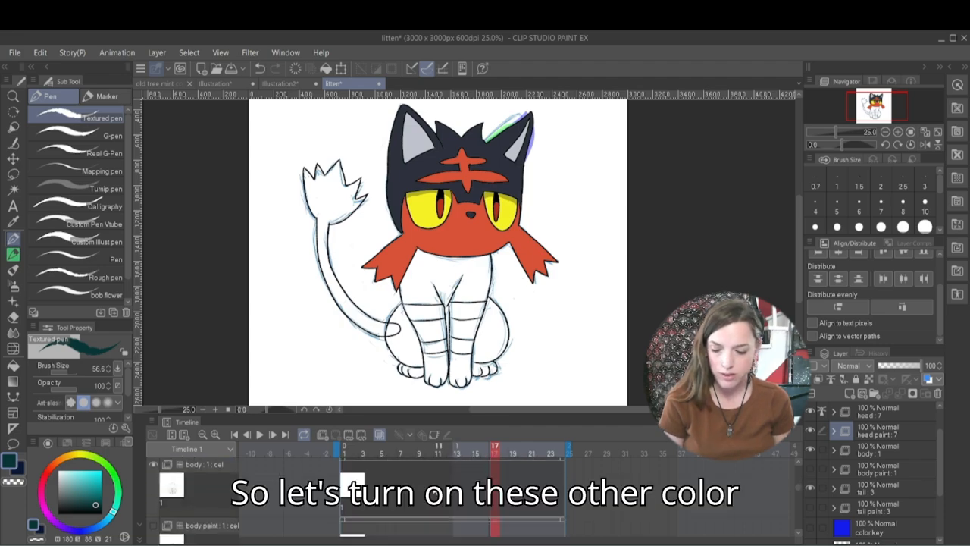
left_click(151, 490)
scroll(369, 493, "down", 3)
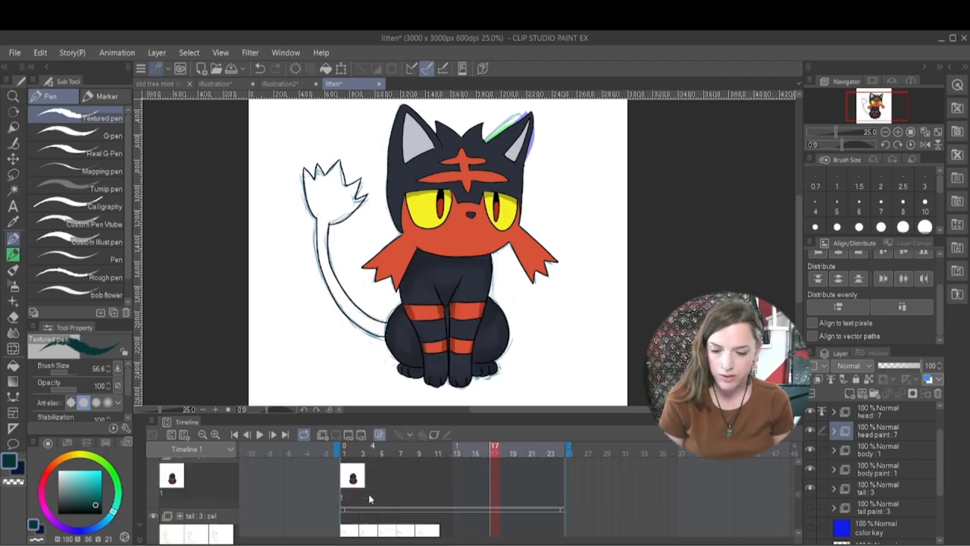
scroll(364, 493, "down", 3)
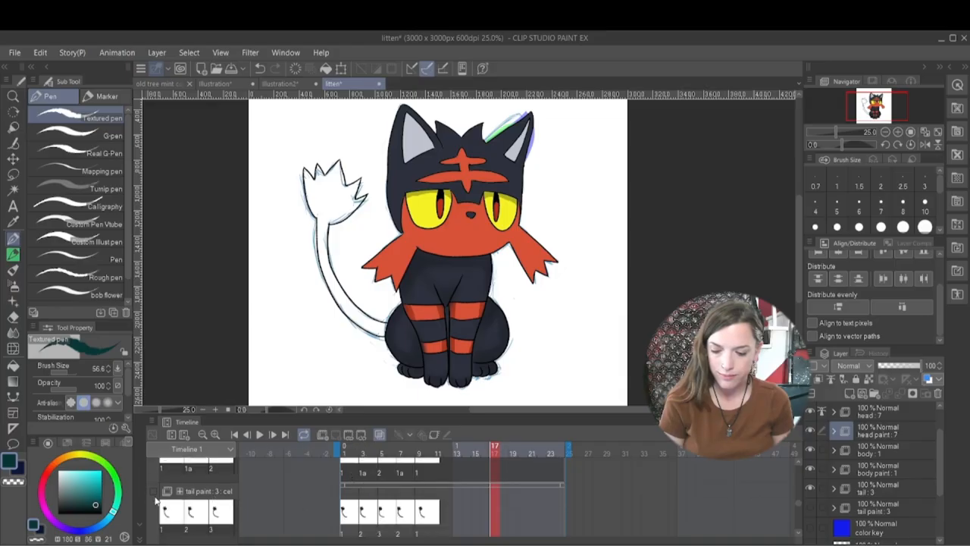
left_click(153, 494)
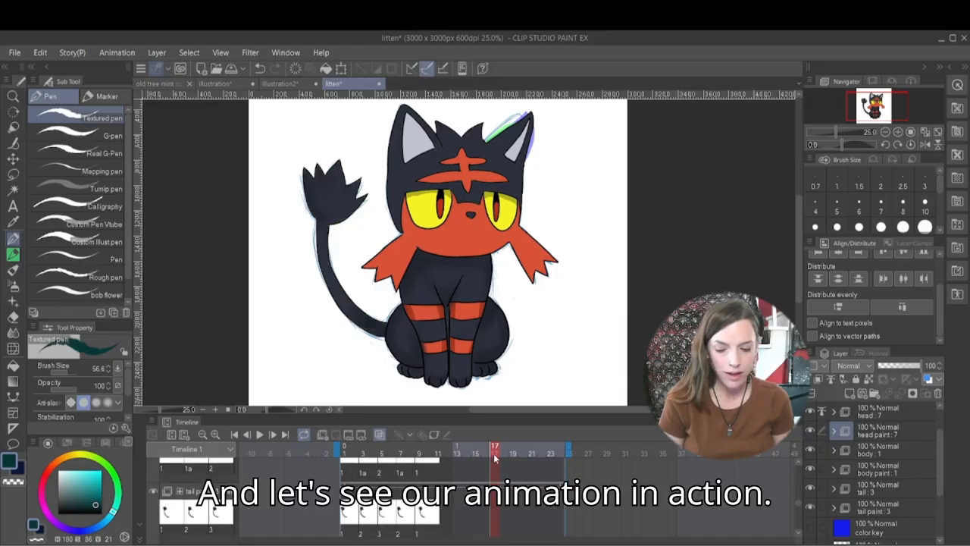
left_click(258, 435)
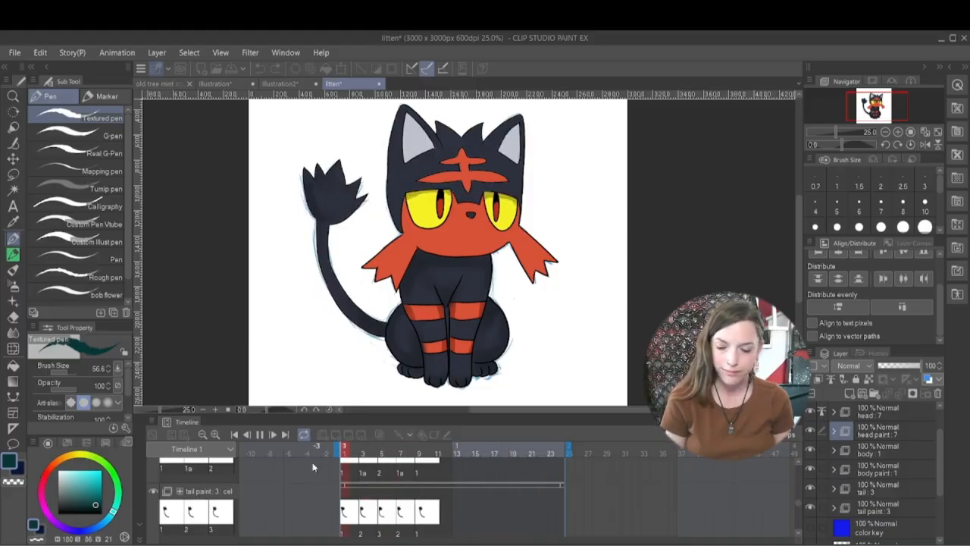
left_click(259, 434)
Step: Hide the sketch on Layer 1 and preview the animation without it
scroll(910, 485, "down", 2)
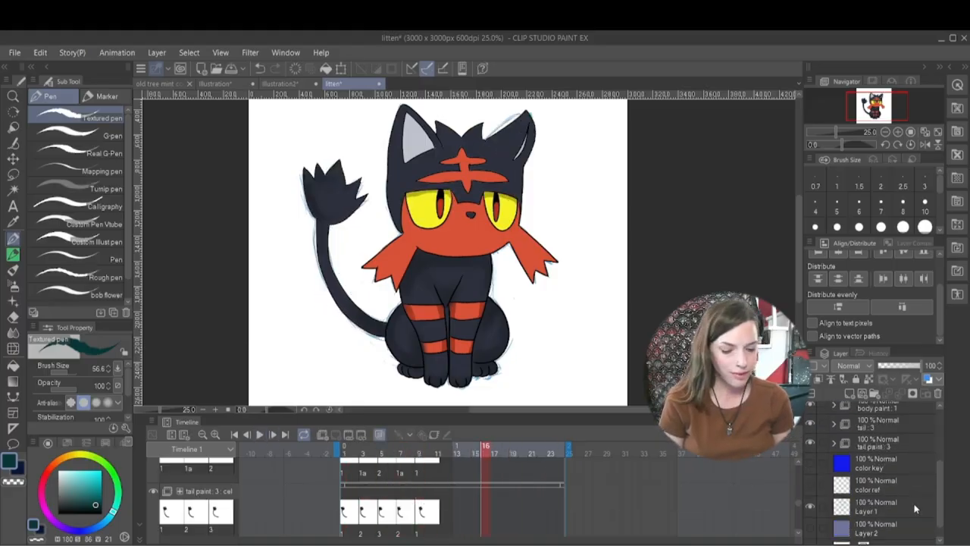
scroll(914, 503, "down", 1)
left_click(812, 491)
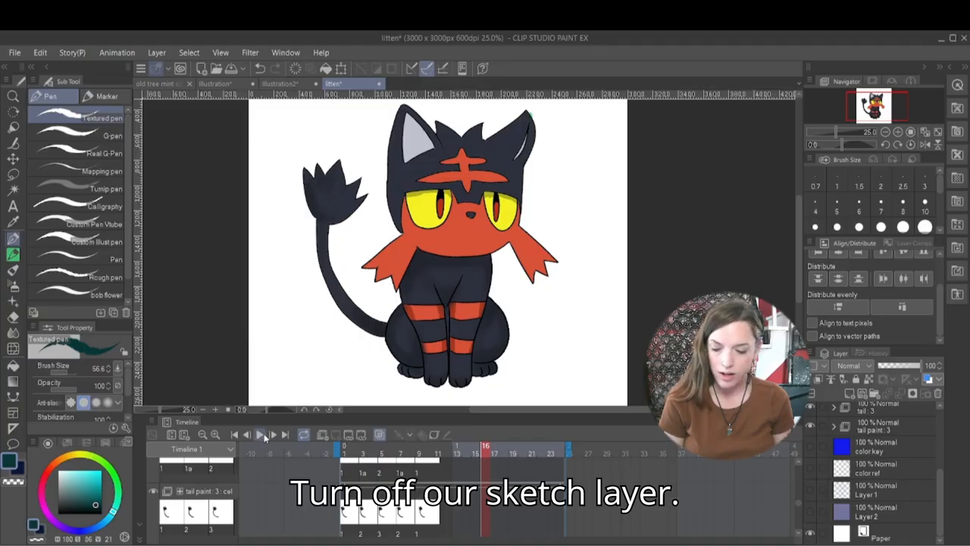
left_click(261, 435)
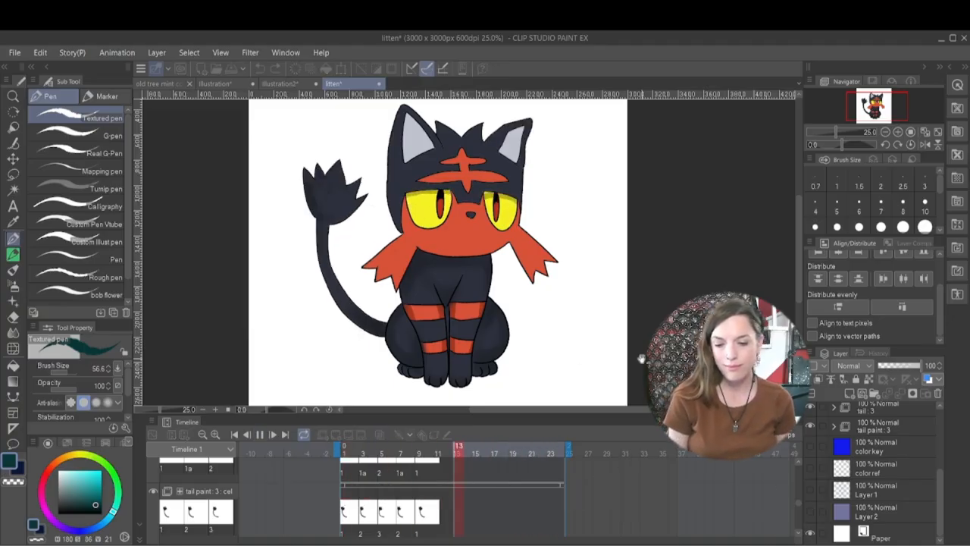
left_click(259, 434)
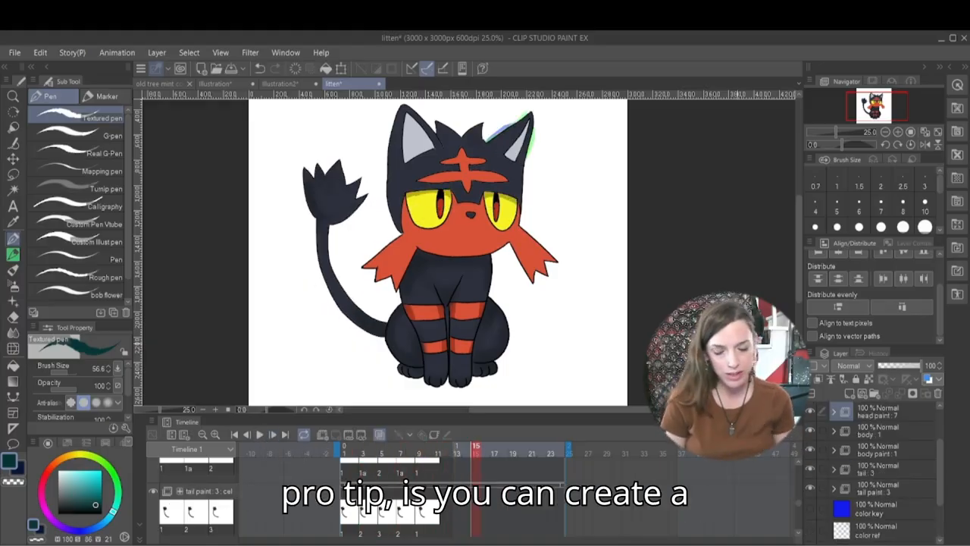
Step: Show the blue color key layer behind the character and play the animation against it
left_click(810, 511)
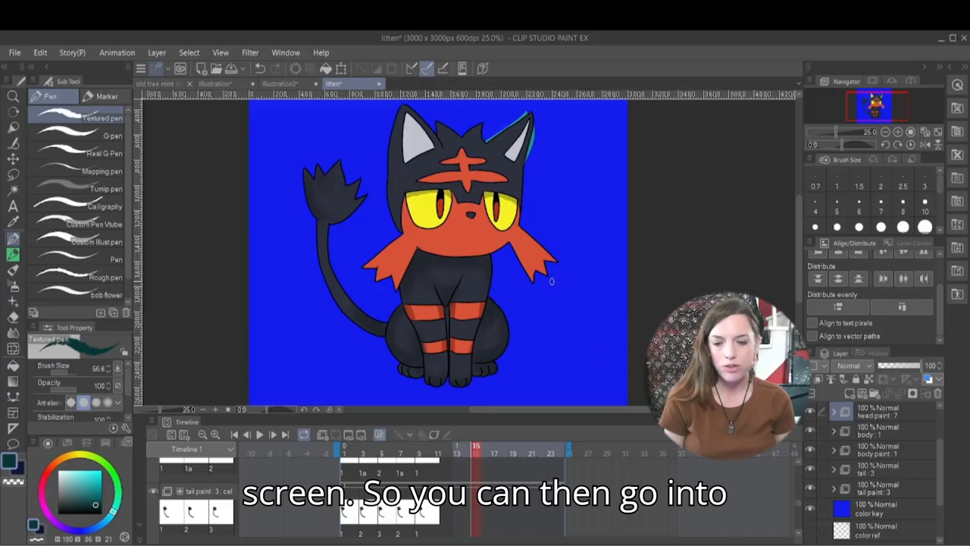
scroll(627, 315, "up", 1)
scroll(627, 314, "down", 2)
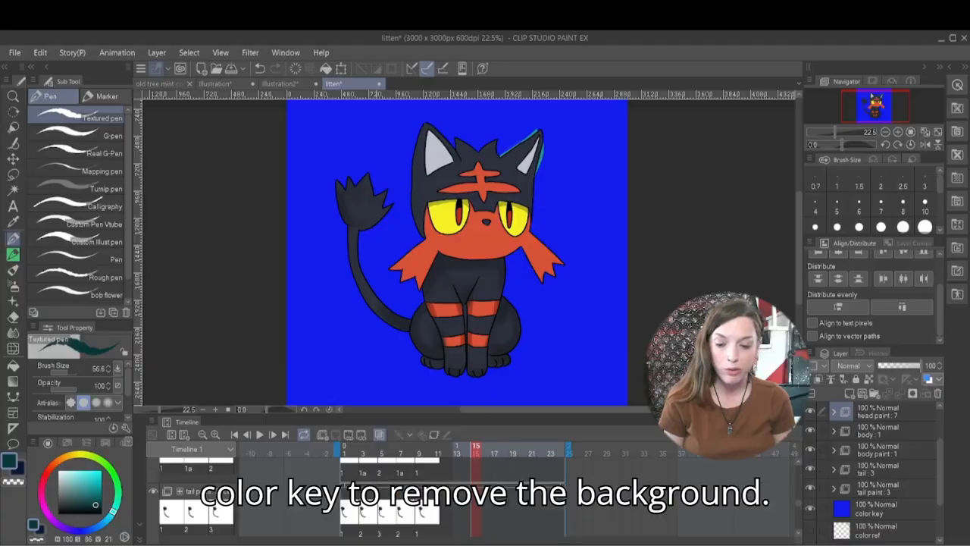
left_click(259, 434)
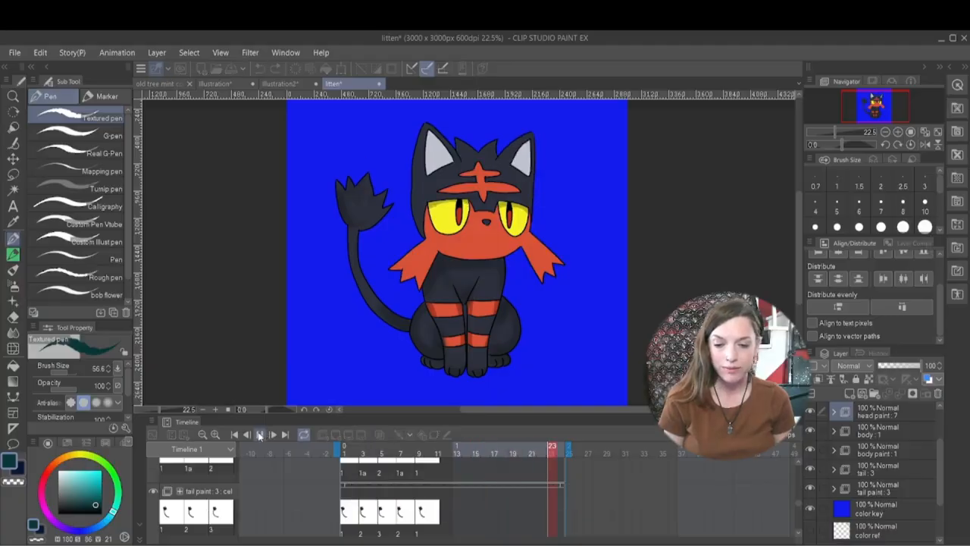